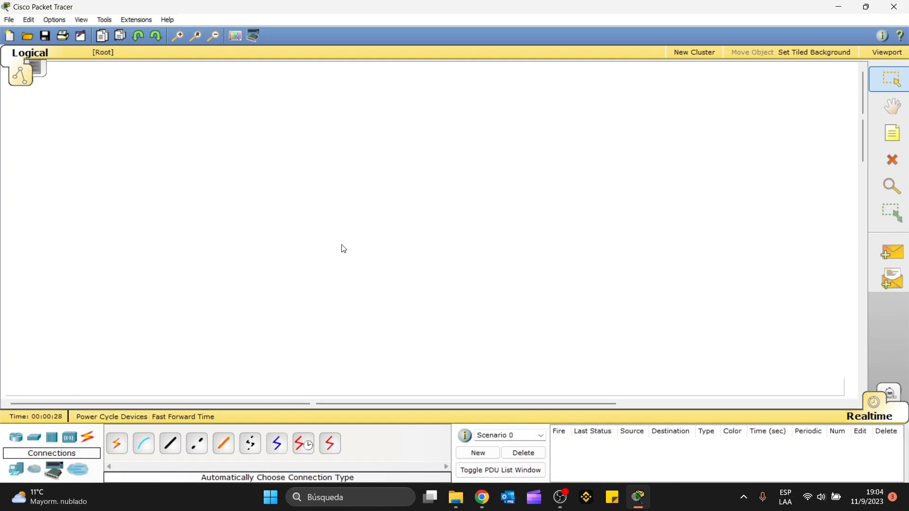
# Add an 1841 router to the workspace, install a WIC-1T module in its free slot with the power off, and switch it back on
pyautogui.click(16, 437)
pyautogui.click(122, 447)
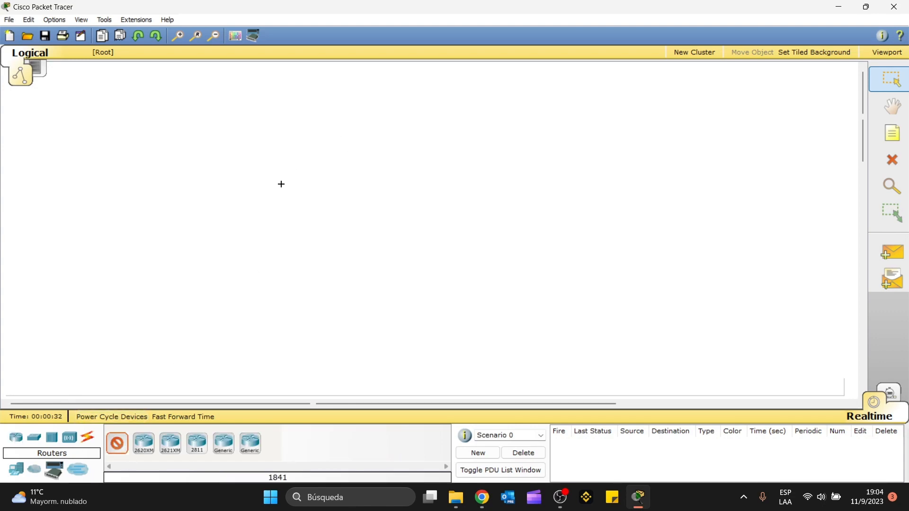
pyautogui.click(282, 190)
pyautogui.click(282, 192)
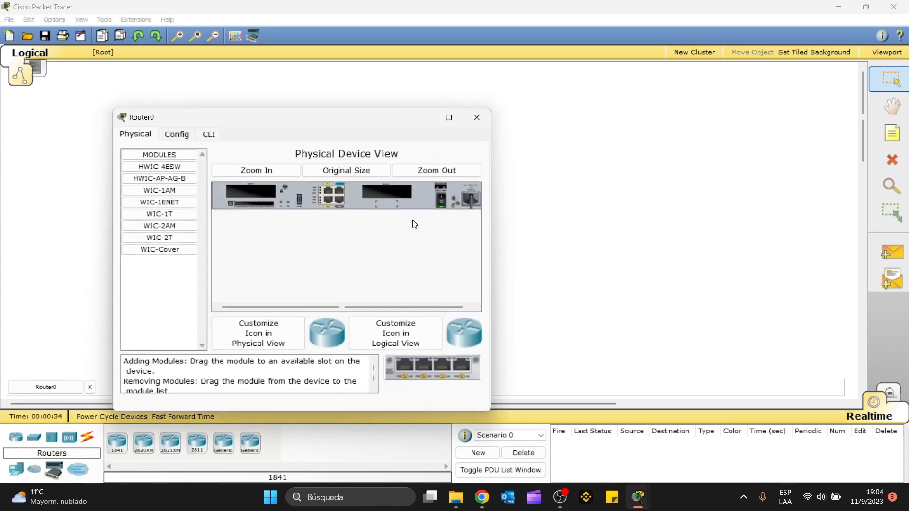
pyautogui.click(126, 214)
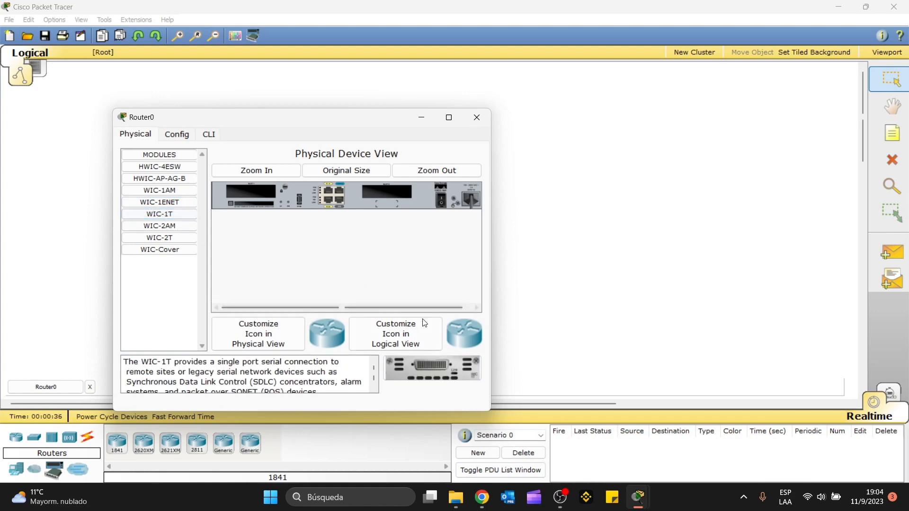
pyautogui.moveTo(427, 367); pyautogui.dragTo(385, 194)
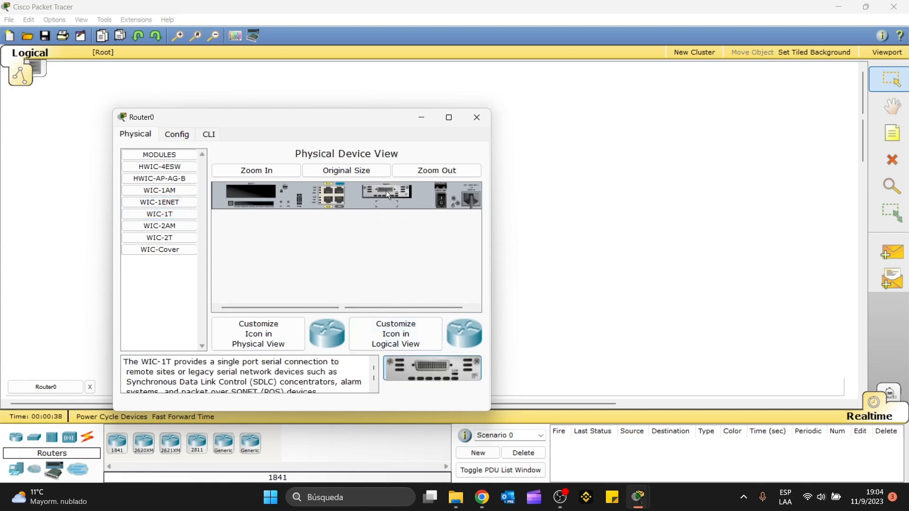
pyautogui.click(439, 200)
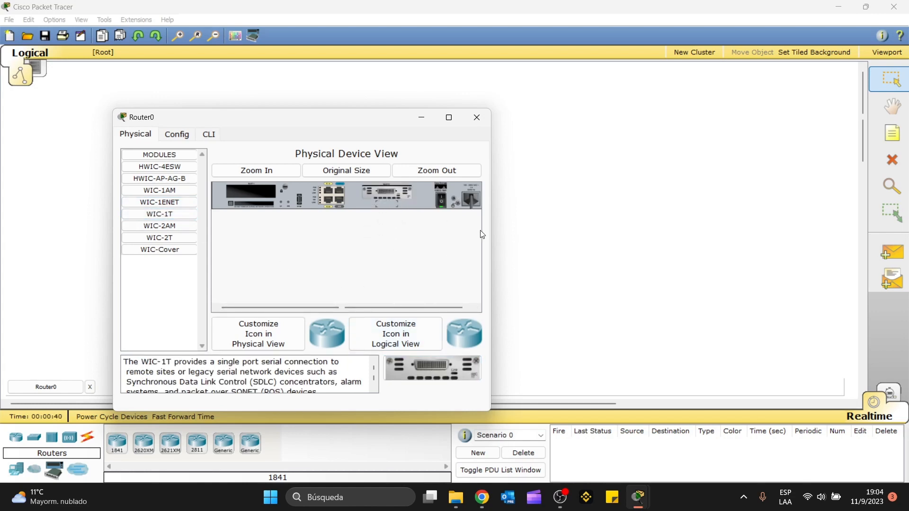
pyautogui.click(482, 118)
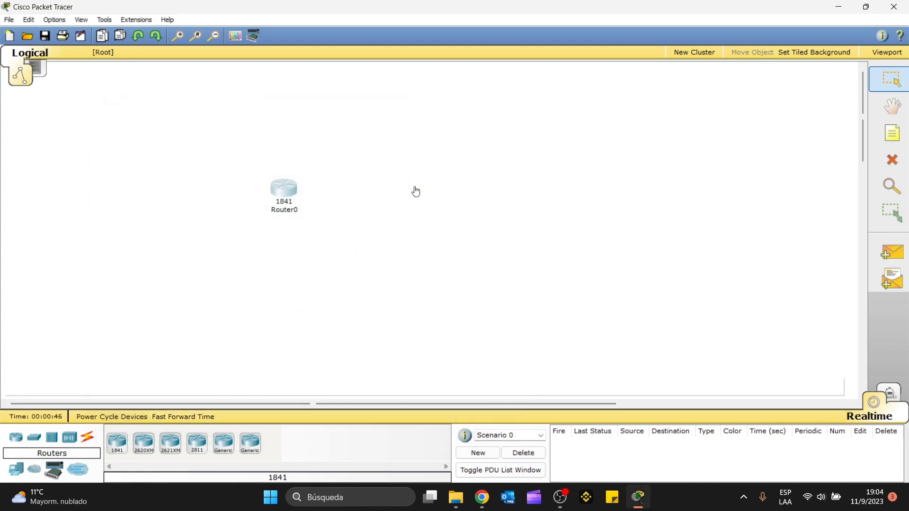
# Add a second 1841 router beside Router0 and install a WIC-1T module in its free slot with the power off, restoring power
pyautogui.click(413, 190)
pyautogui.click(413, 189)
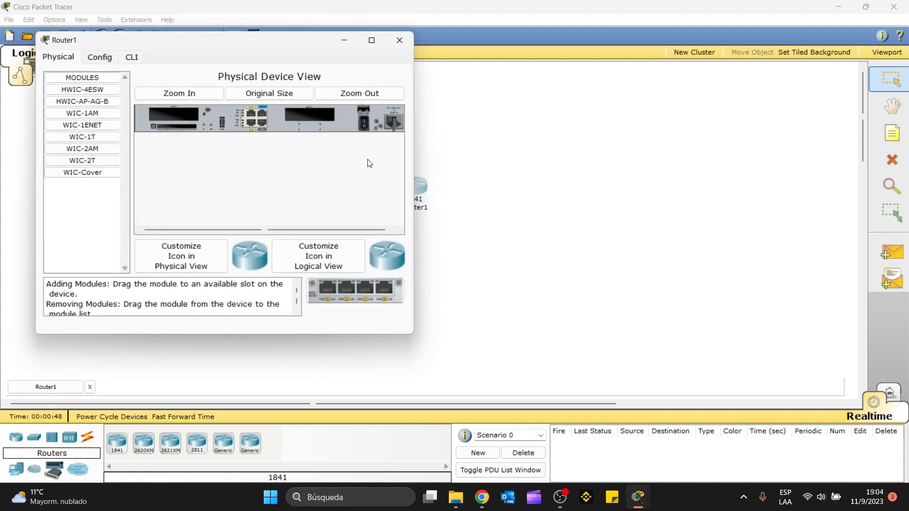
pyautogui.click(83, 137)
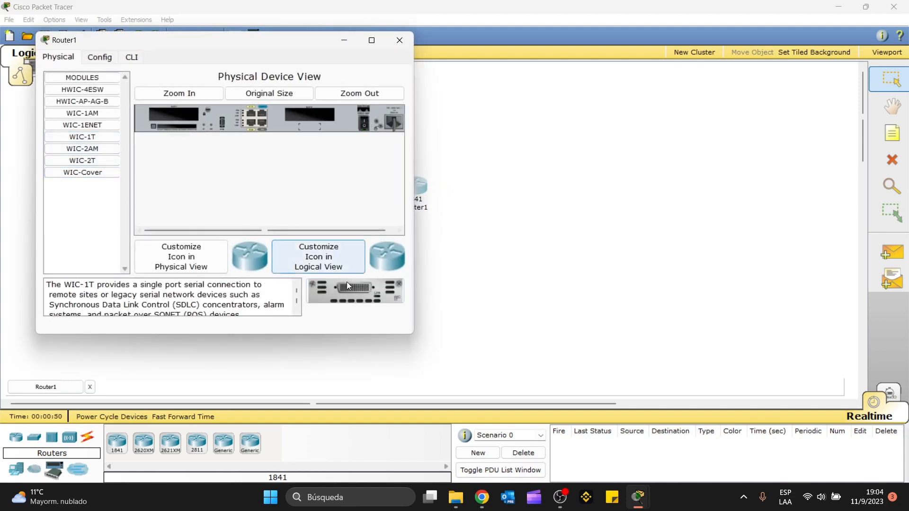
pyautogui.moveTo(349, 286); pyautogui.dragTo(307, 114)
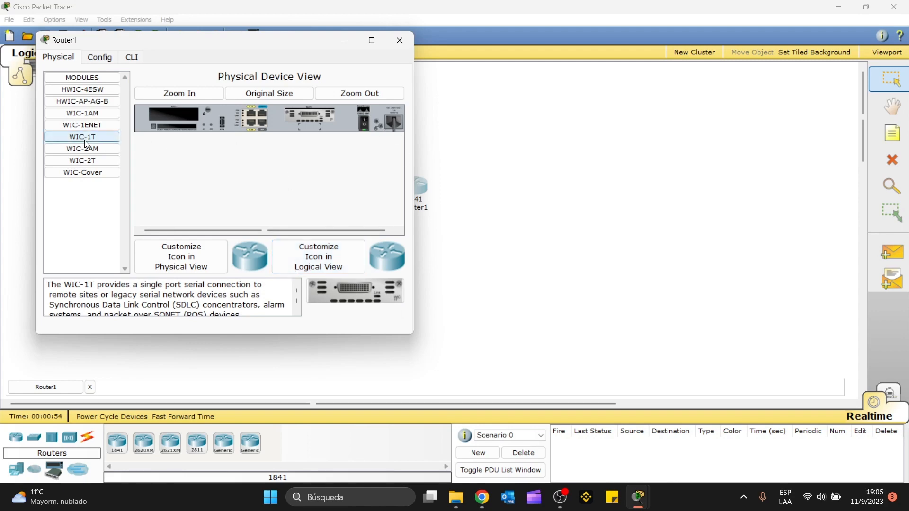
pyautogui.click(399, 42)
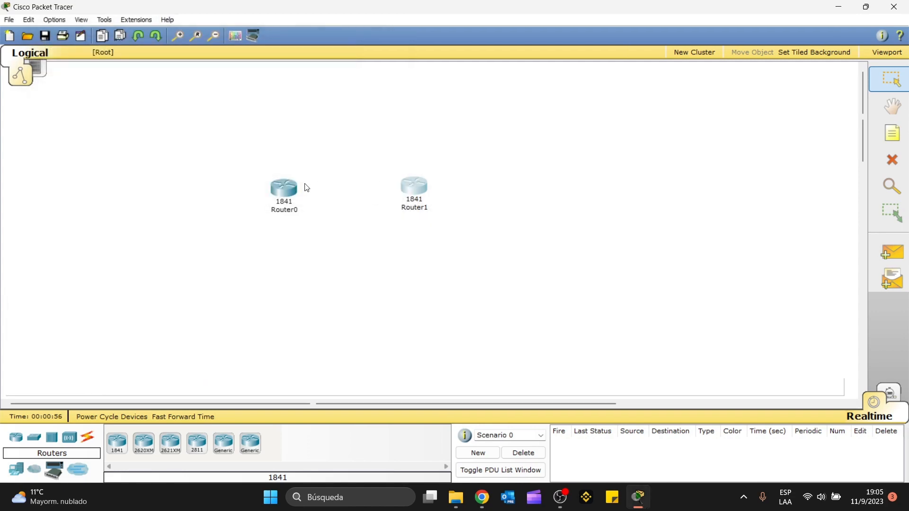
# Connect Router0's Serial0/0/0 port to Router1's Serial0/0/0 port with a Serial DTE cable
pyautogui.click(88, 437)
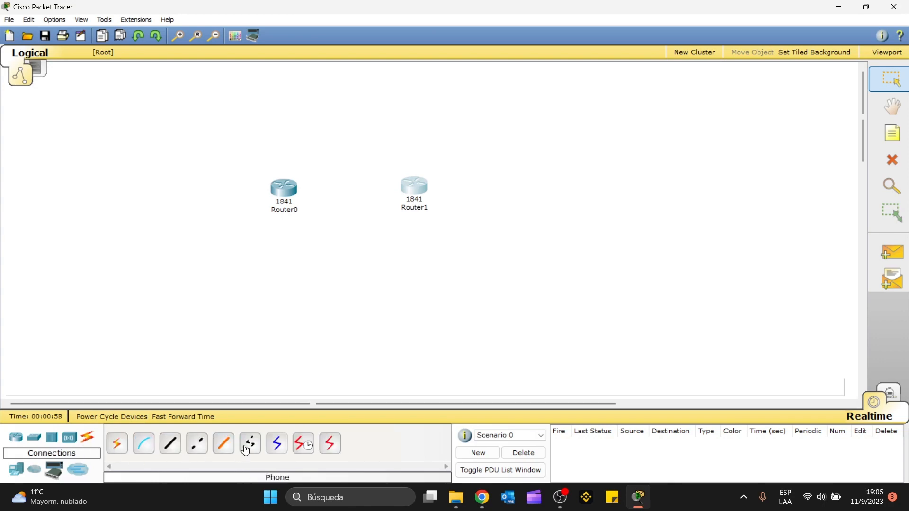
pyautogui.click(331, 444)
pyautogui.click(290, 190)
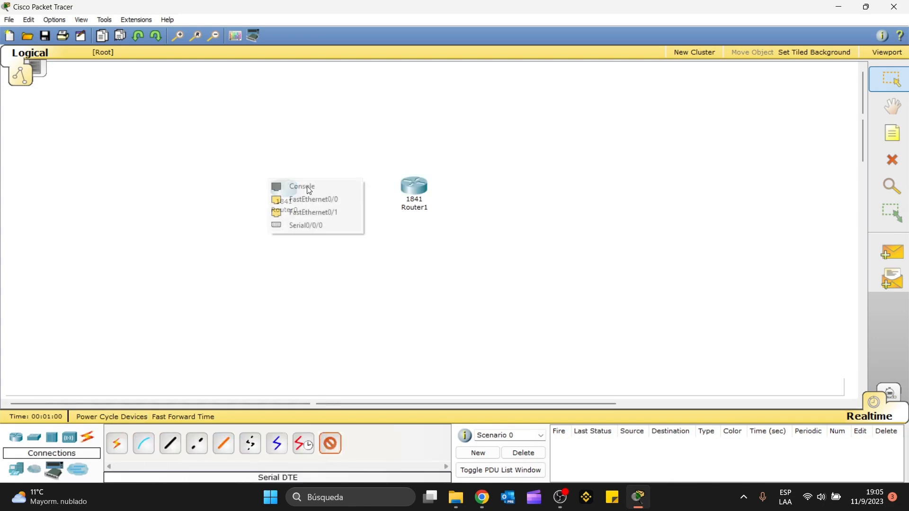
pyautogui.click(315, 225)
pyautogui.click(396, 199)
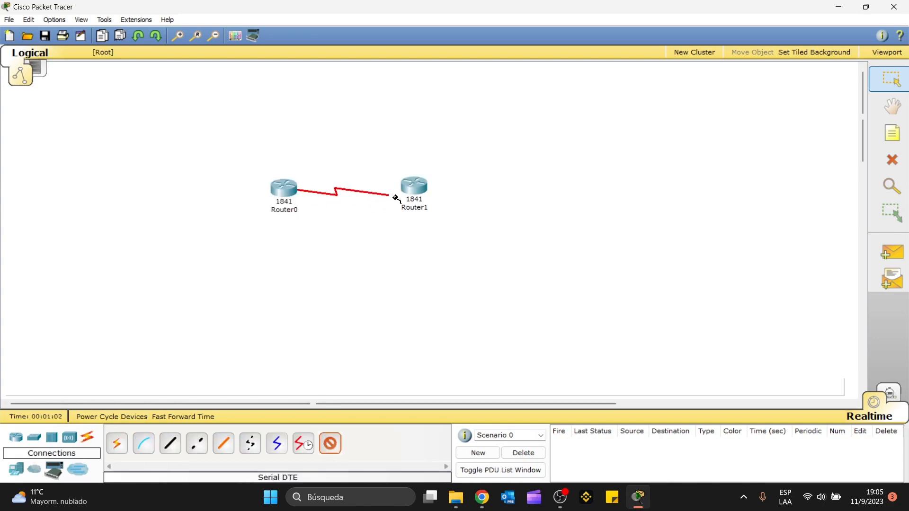
pyautogui.click(397, 199)
pyautogui.click(423, 224)
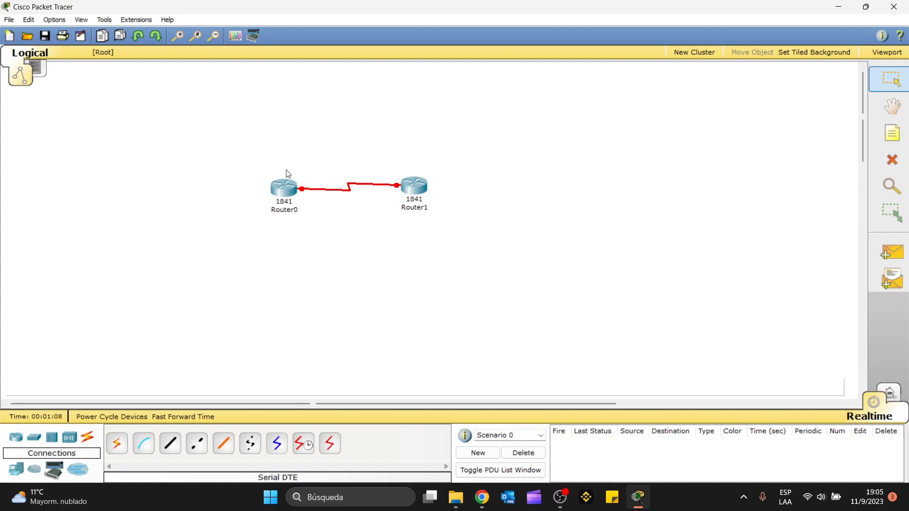
# Configure Router0's Serial0/0/0 interface with IP address 10.0.0.1 and subnet mask 255.0.0.0, and turn the port on
pyautogui.click(296, 195)
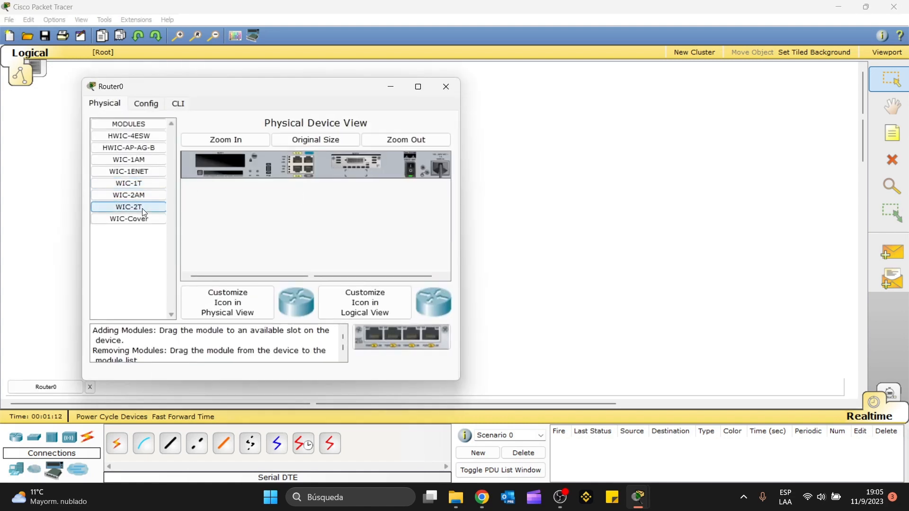
pyautogui.click(145, 103)
pyautogui.click(146, 256)
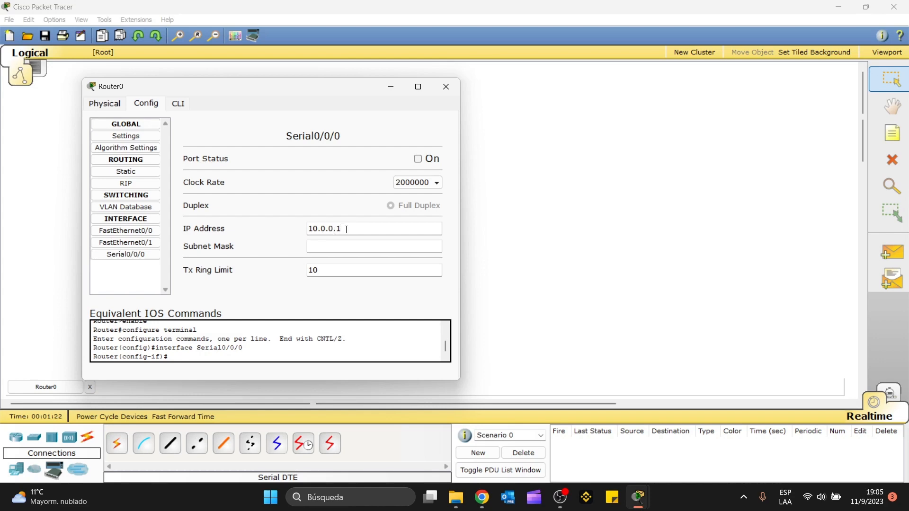
pyautogui.click(346, 229)
pyautogui.write('10.0.0.1')
pyautogui.click(335, 246)
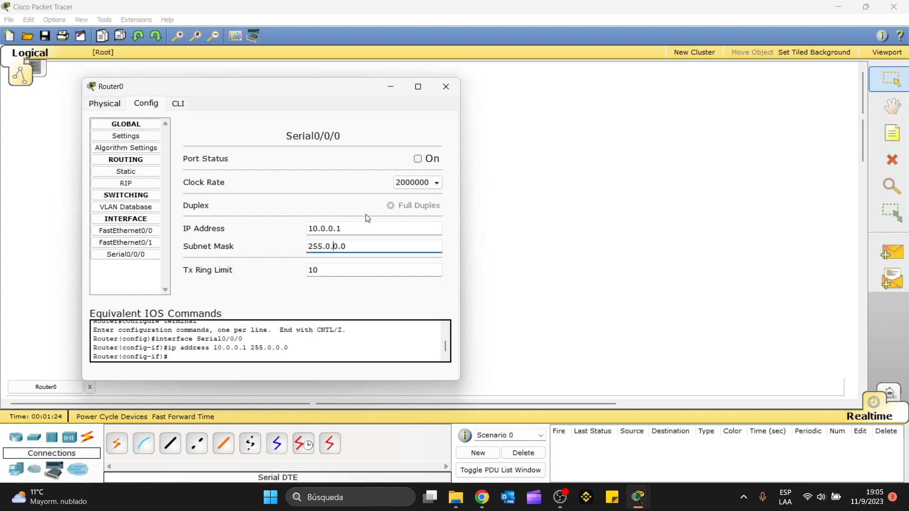
pyautogui.click(418, 160)
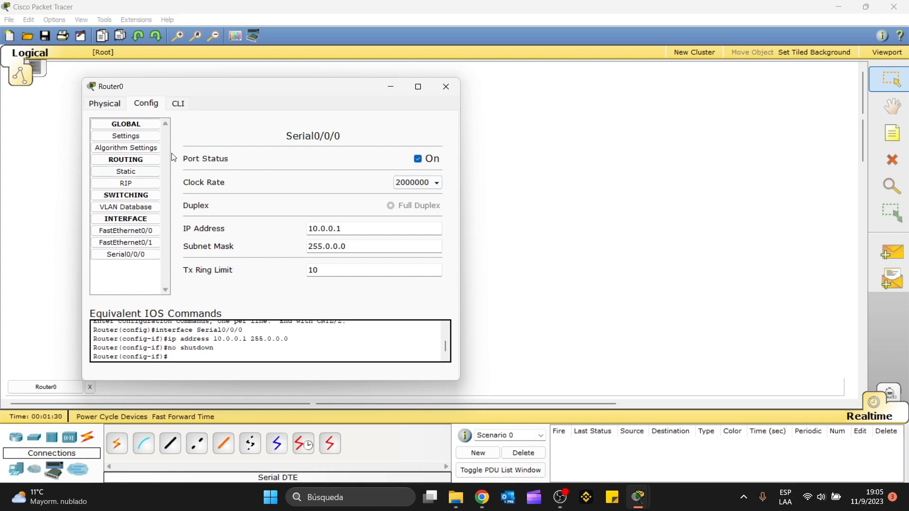
pyautogui.click(446, 87)
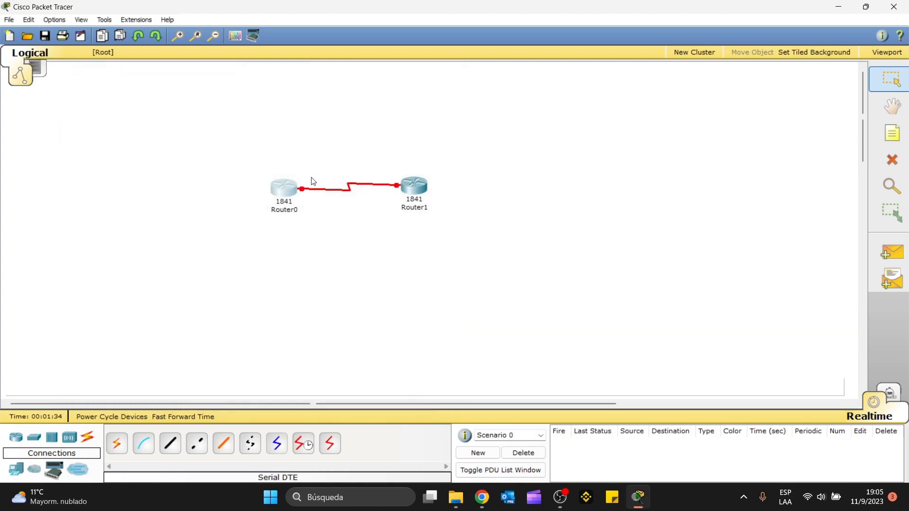
# Configure Router1's Serial0/0/0 interface with IP address 10.0.0.2 and subnet mask 255.0.0.0, and turn the port on
pyautogui.click(406, 185)
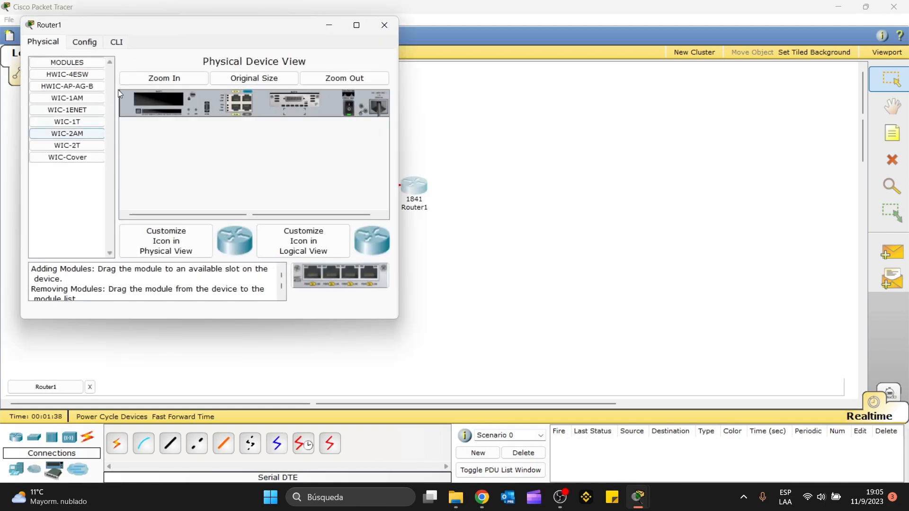
pyautogui.click(85, 42)
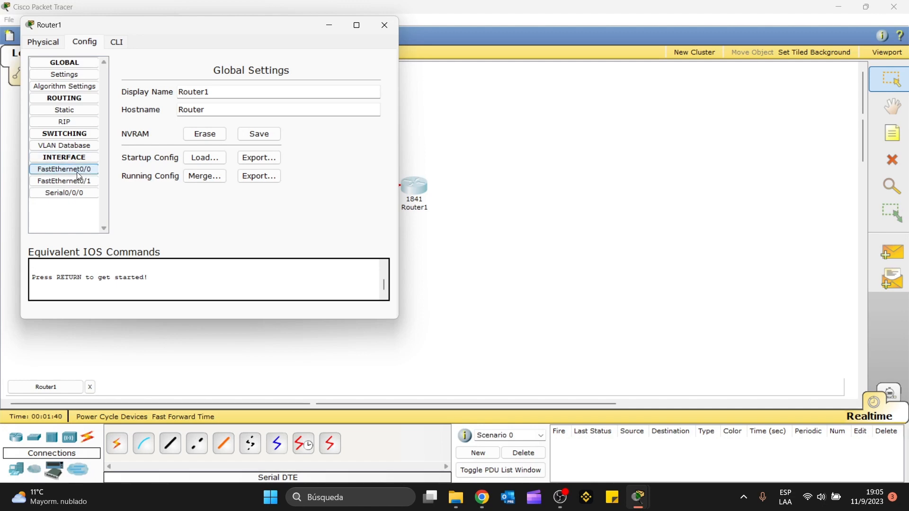
pyautogui.click(77, 193)
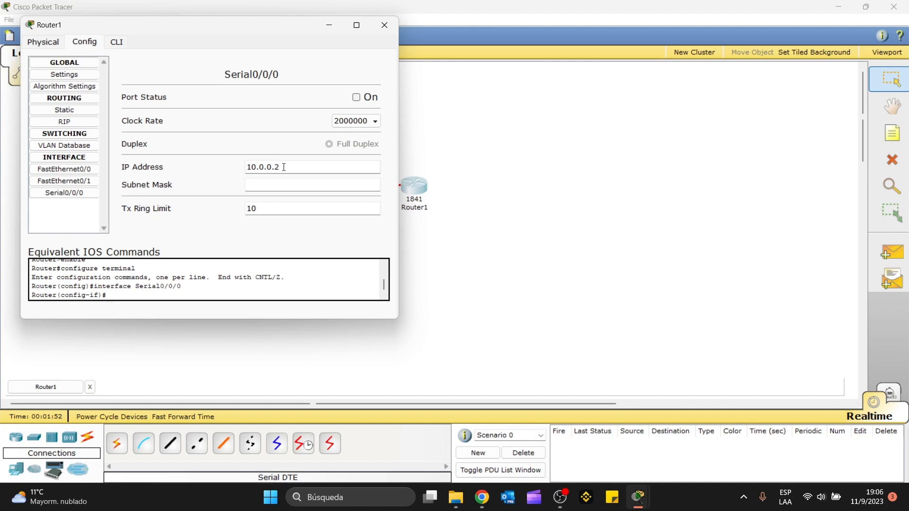
pyautogui.click(291, 184)
pyautogui.click(356, 97)
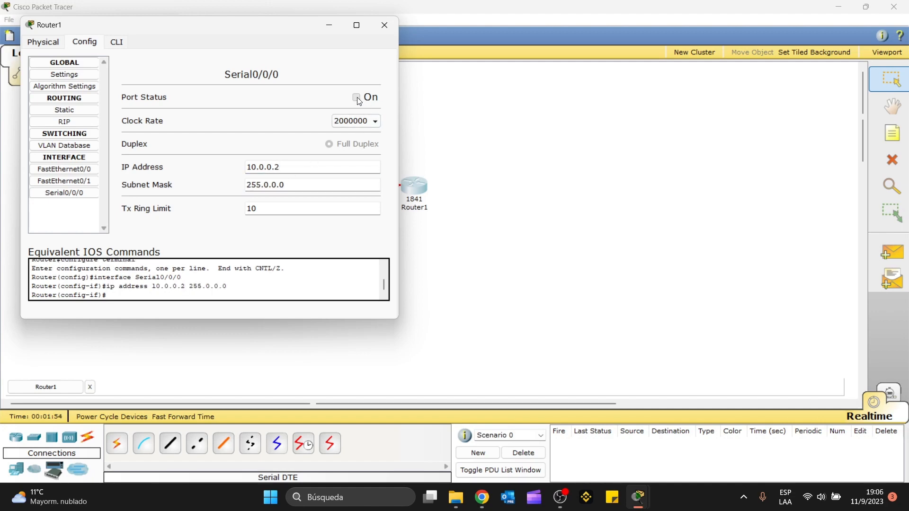
pyautogui.click(384, 25)
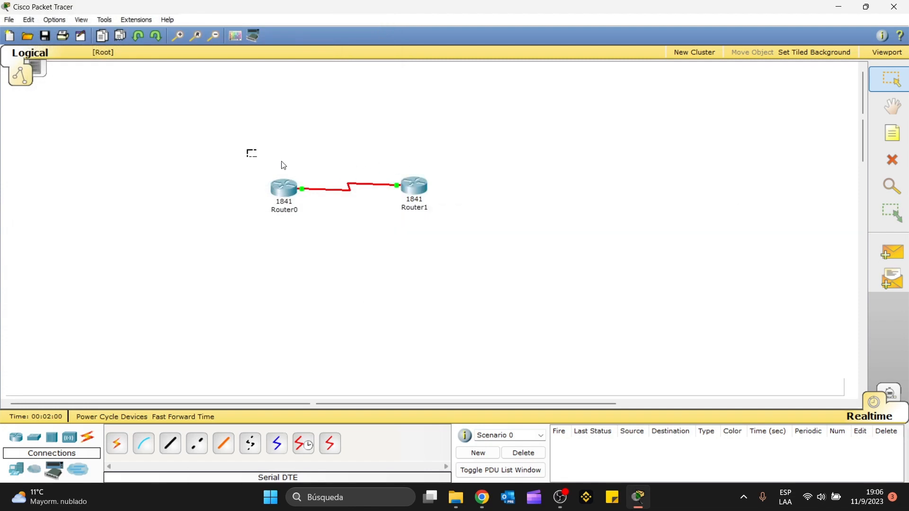
# Move both connected routers together to the right to free space beside Router0
pyautogui.moveTo(249, 151); pyautogui.dragTo(448, 222)
pyautogui.moveTo(415, 188); pyautogui.dragTo(475, 190)
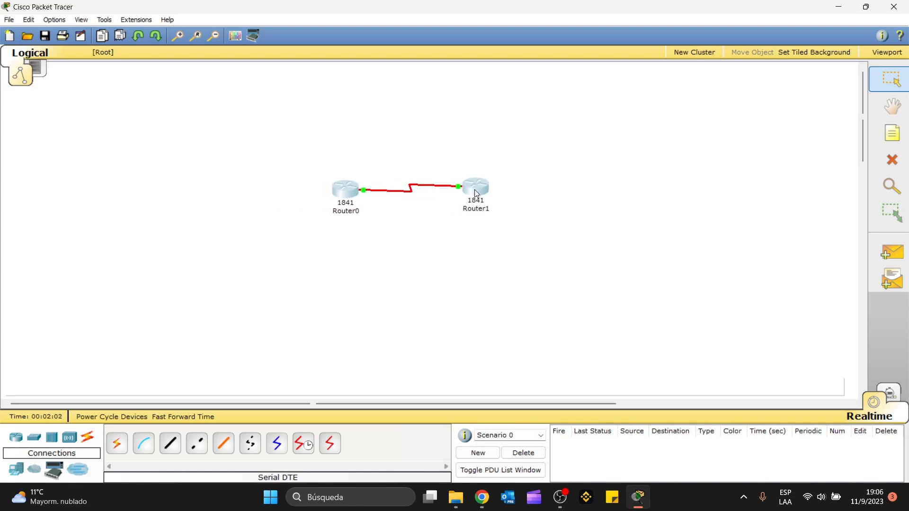
pyautogui.click(515, 181)
# Add two 2950-24 switches, one on the outer side of Router0 and one on the outer side of Router1
pyautogui.click(34, 438)
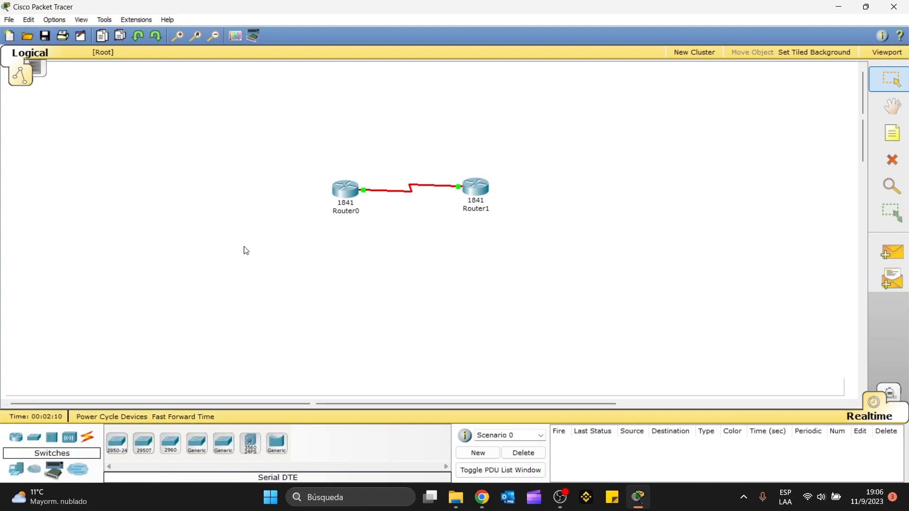
pyautogui.click(117, 443)
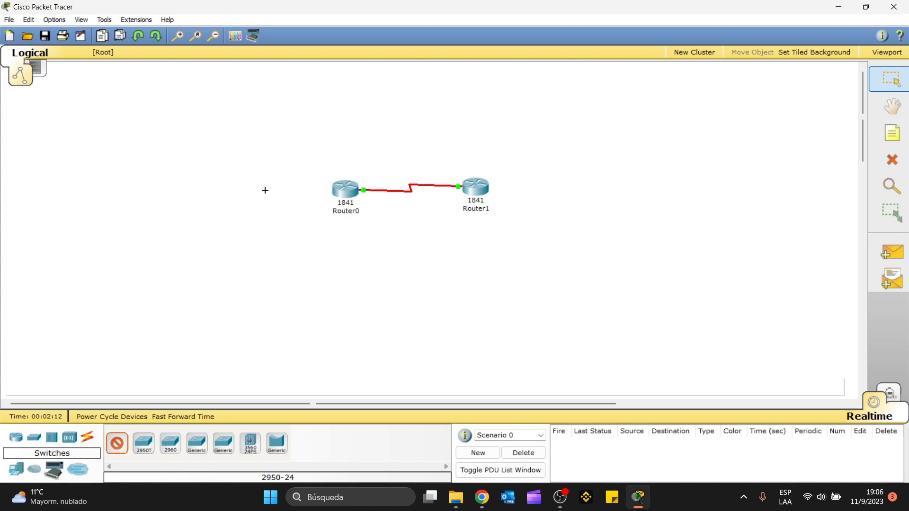
pyautogui.click(265, 190)
pyautogui.click(117, 443)
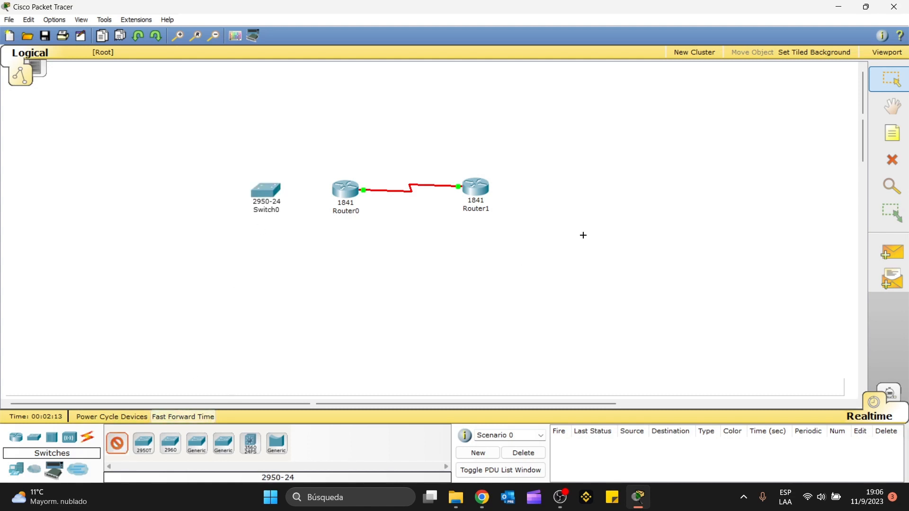
pyautogui.click(566, 187)
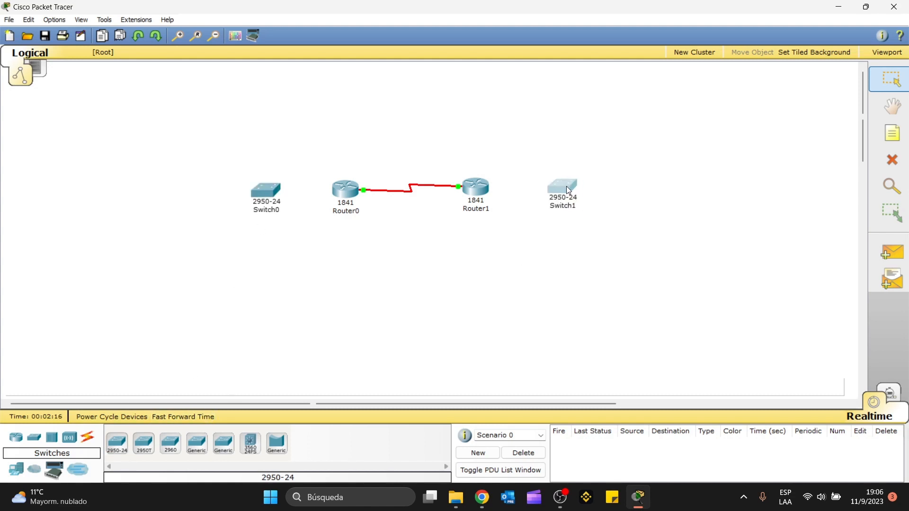
pyautogui.moveTo(570, 188)
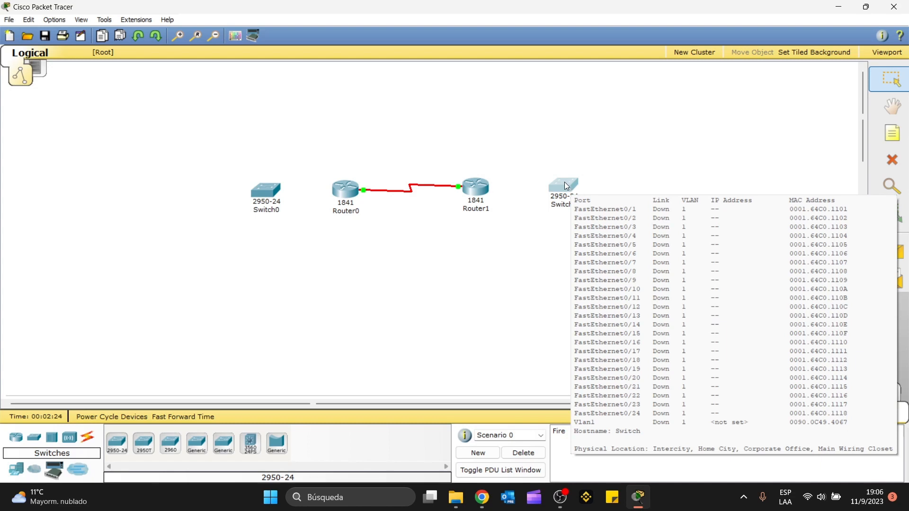
# Connect Router0's FastEthernet0/0 port to Switch0's FastEthernet0/1 port with a copper straight-through cable
pyautogui.click(88, 442)
pyautogui.click(169, 443)
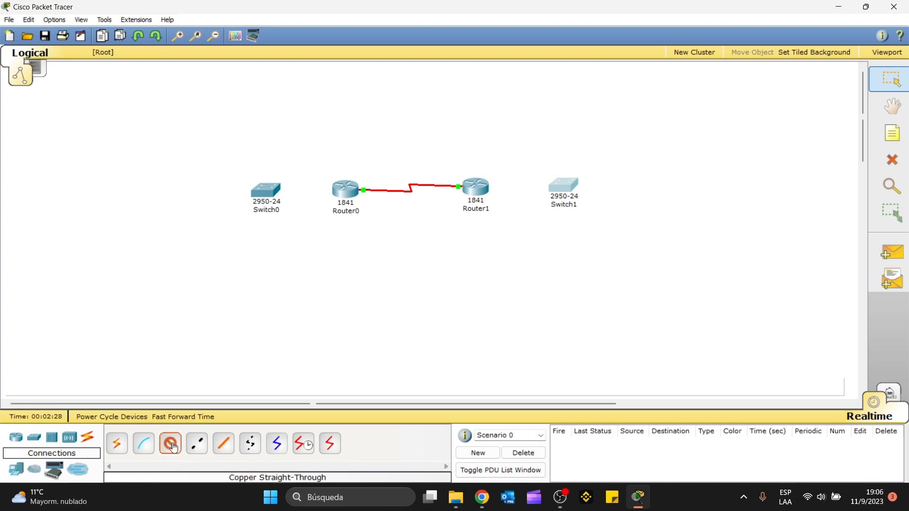
pyautogui.click(330, 194)
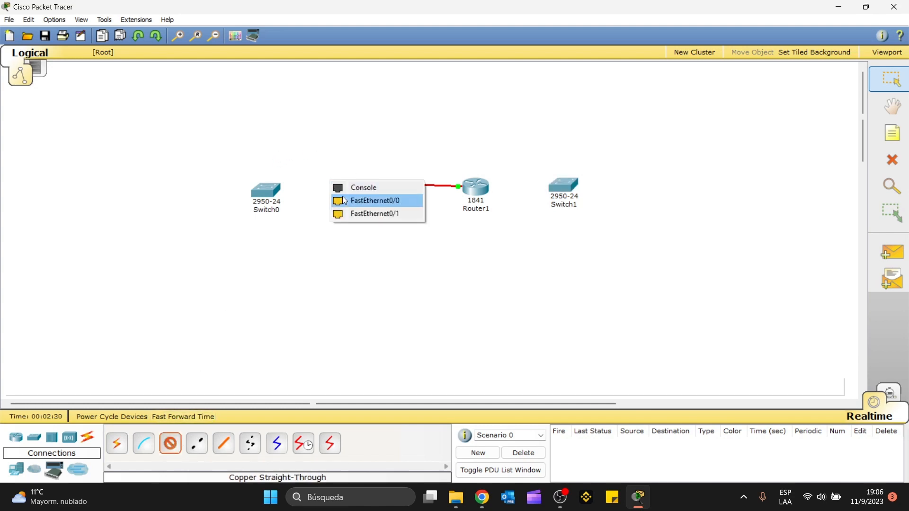
pyautogui.click(348, 196)
pyautogui.click(265, 190)
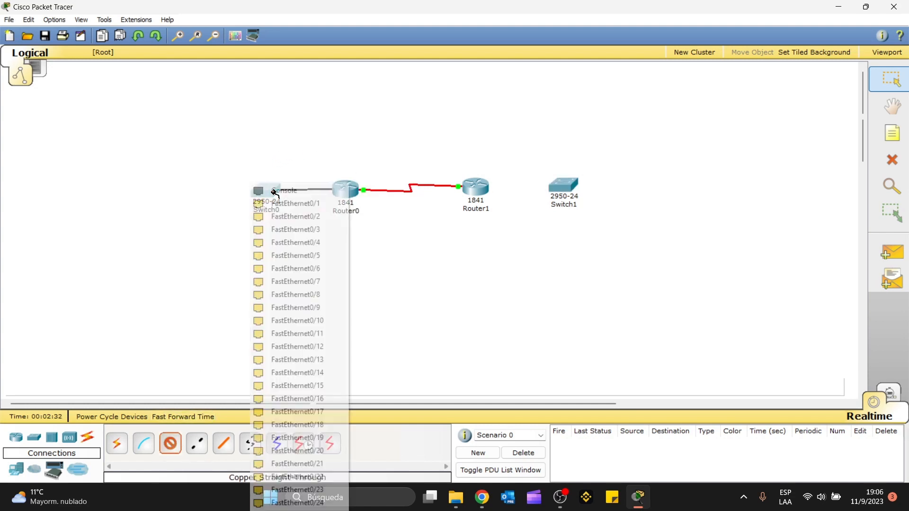
pyautogui.click(280, 203)
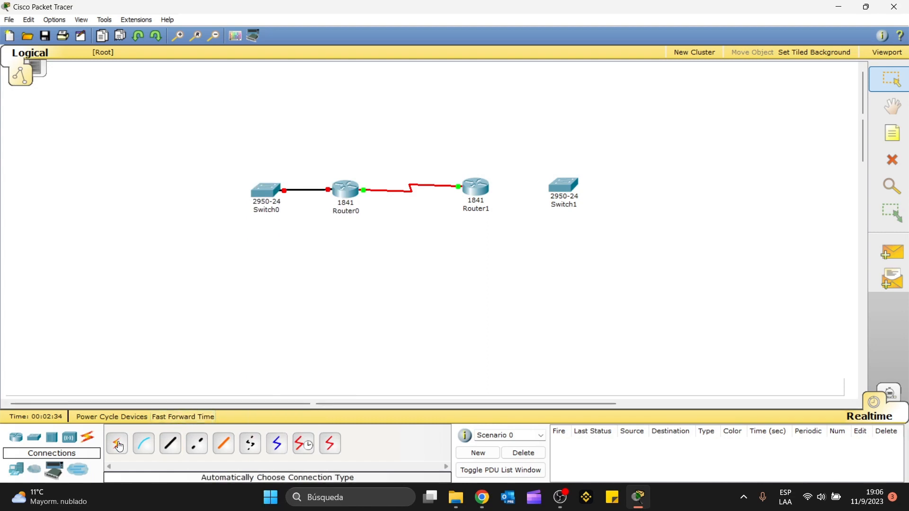
# Connect Router1's FastEthernet0/0 port to Switch1's FastEthernet0/1 port with a copper straight-through cable
pyautogui.click(171, 444)
pyautogui.click(489, 189)
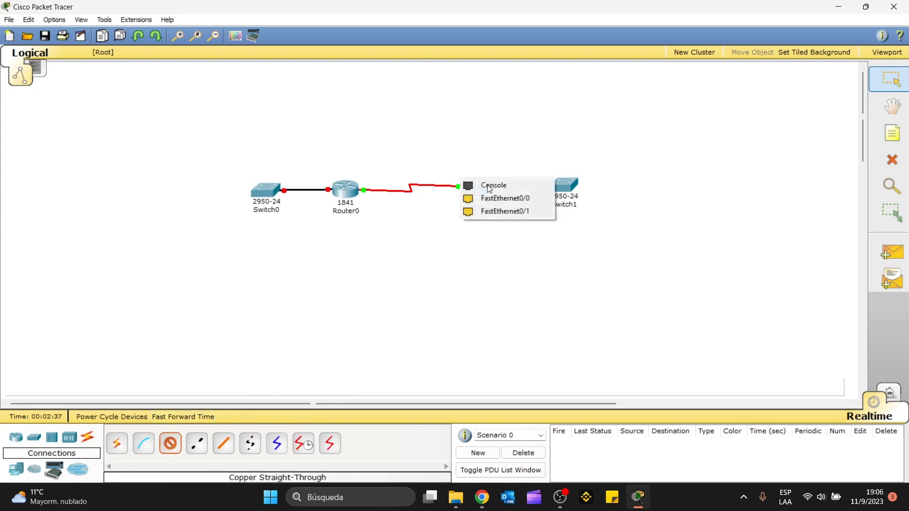
pyautogui.click(509, 195)
pyautogui.click(551, 185)
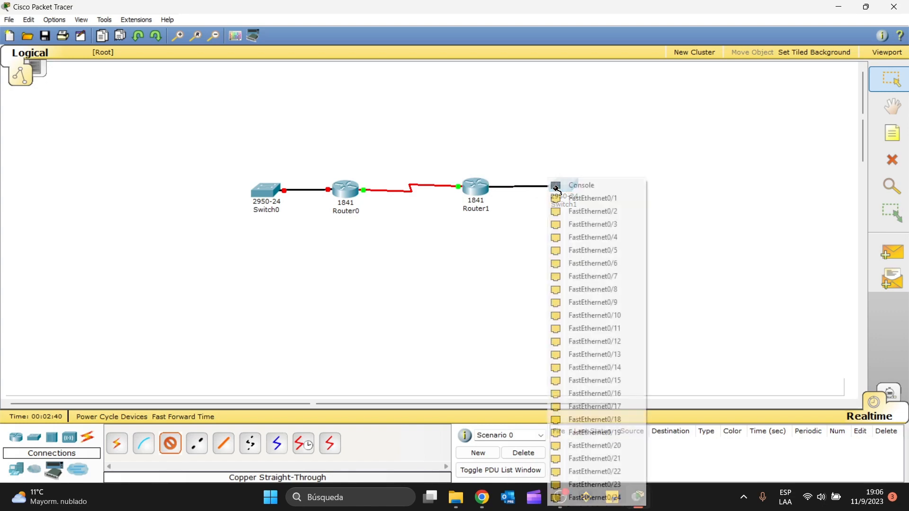
pyautogui.click(556, 197)
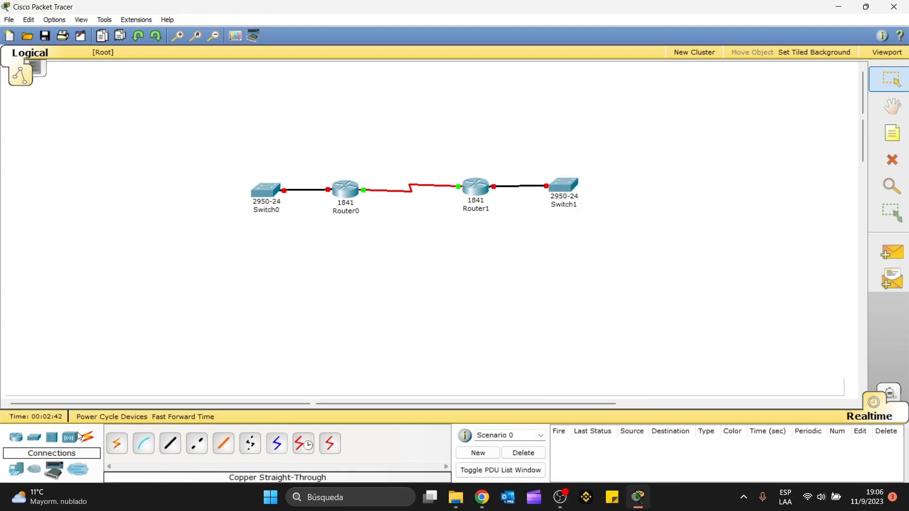
# Add two generic PC-PT devices, one on the outer side of each switch, and nudge Switch1 slightly toward Router1
pyautogui.click(16, 469)
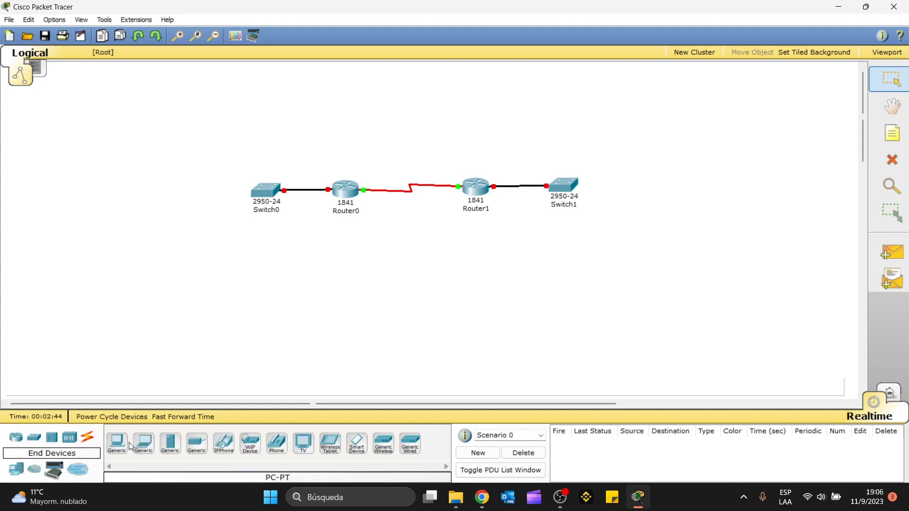
pyautogui.click(117, 443)
pyautogui.click(175, 189)
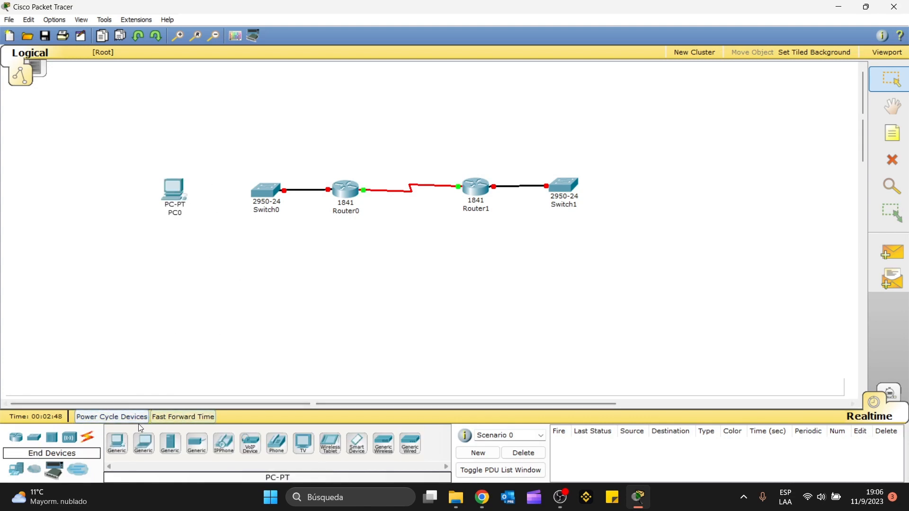
pyautogui.click(117, 443)
pyautogui.click(657, 179)
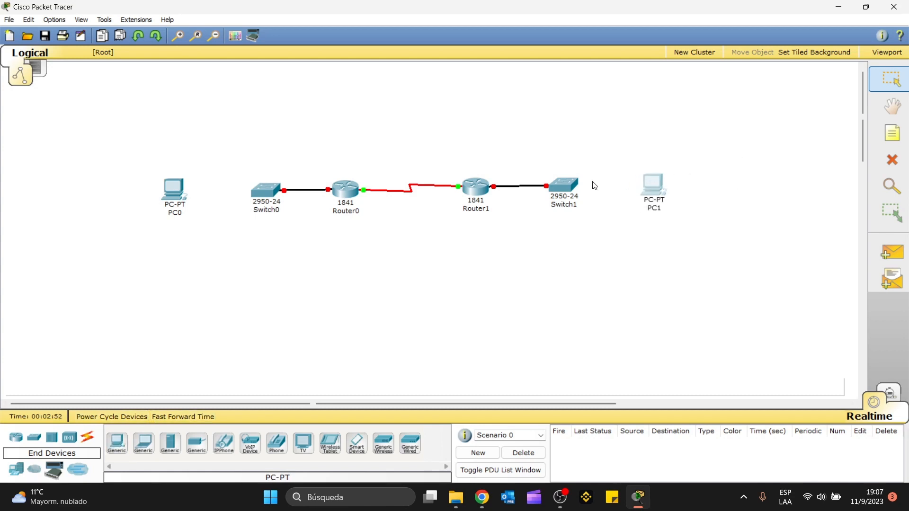
pyautogui.moveTo(571, 188); pyautogui.dragTo(567, 190)
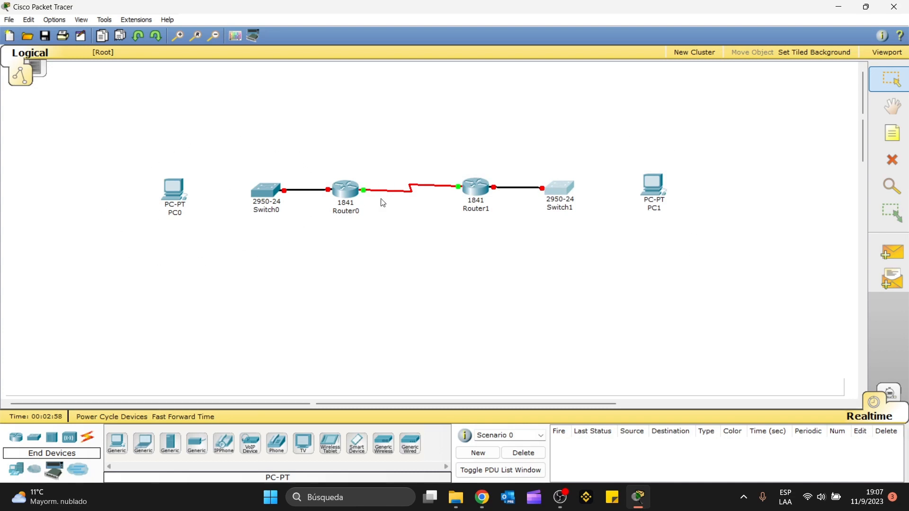
# Connect Switch0's FastEthernet0/2 port to PC0's FastEthernet port with a copper straight-through cable
pyautogui.click(89, 443)
pyautogui.click(170, 443)
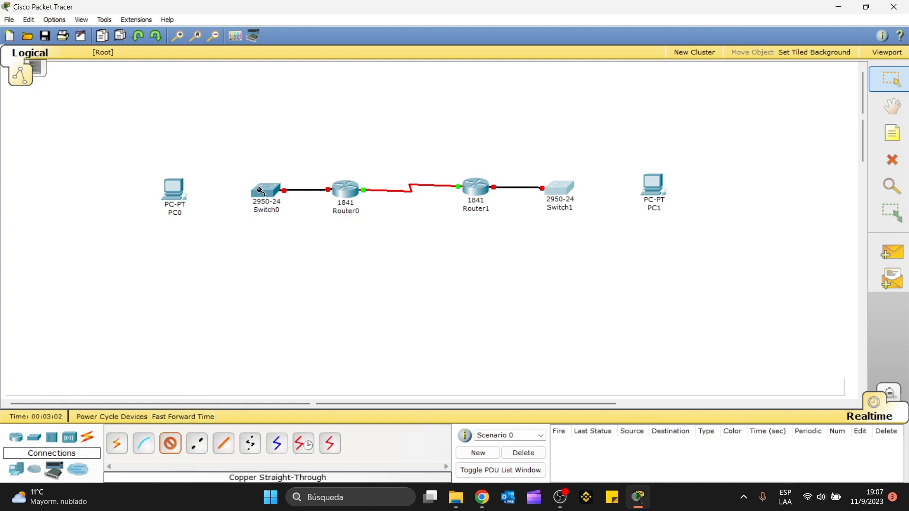
pyautogui.click(257, 188)
pyautogui.click(261, 203)
pyautogui.click(187, 191)
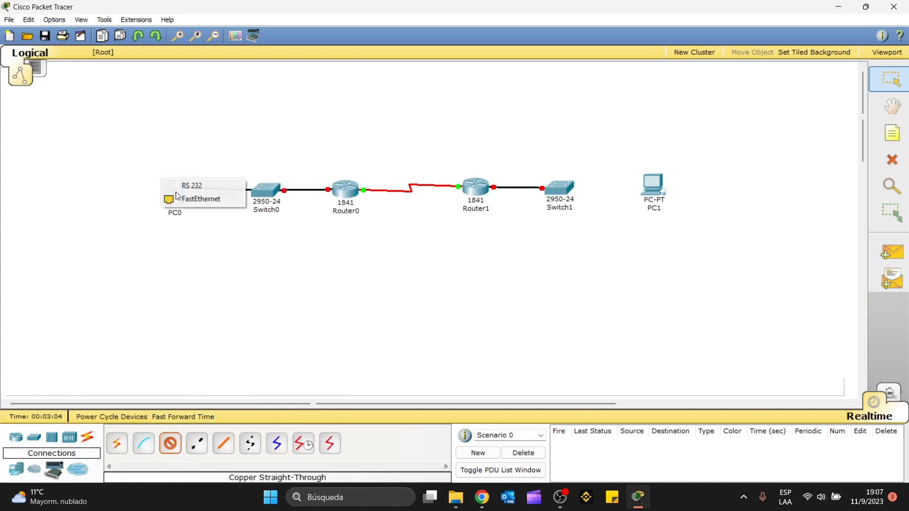
pyautogui.click(195, 197)
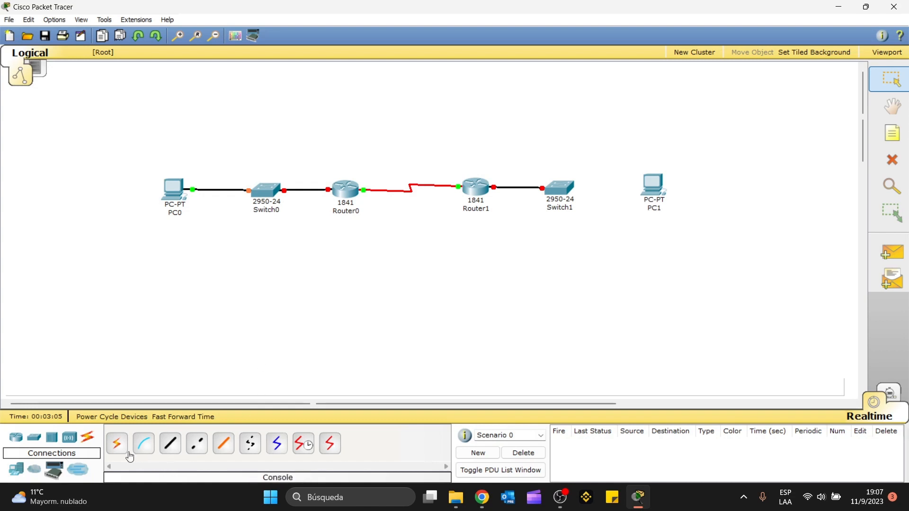
# Connect Switch1's FastEthernet0/2 port to PC1's FastEthernet port with a copper straight-through cable
pyautogui.click(170, 443)
pyautogui.click(563, 190)
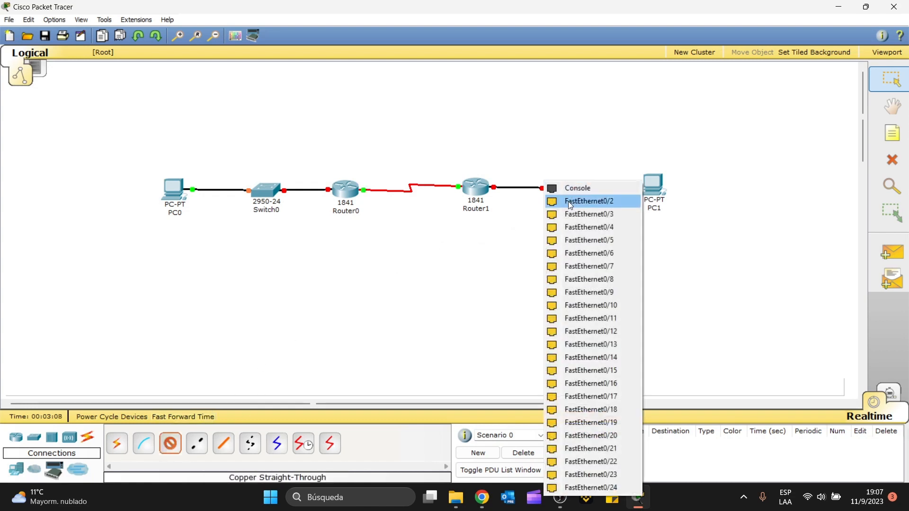
pyautogui.click(568, 201)
pyautogui.click(651, 203)
pyautogui.click(649, 200)
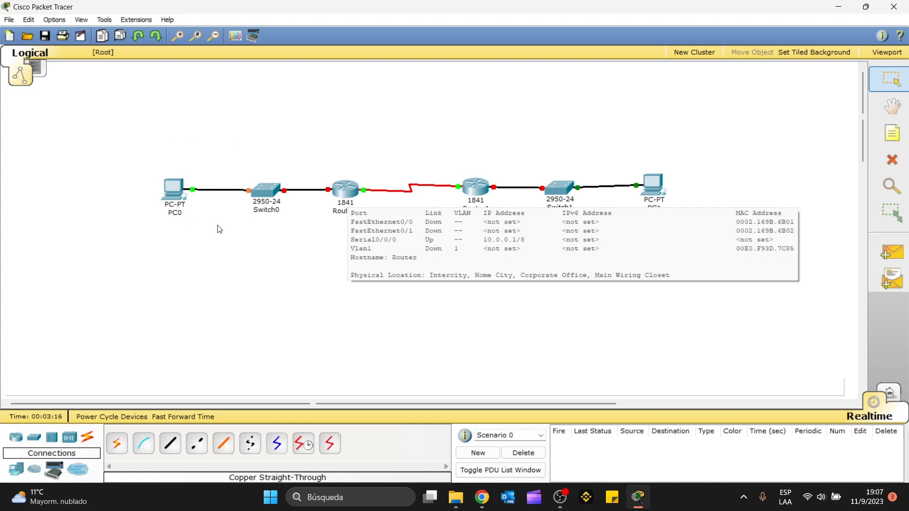
# Configure Router0's FastEthernet0/0 interface with IP address 192.168.0.1 and subnet mask 255.255.255.0, and turn the port on
pyautogui.click(337, 194)
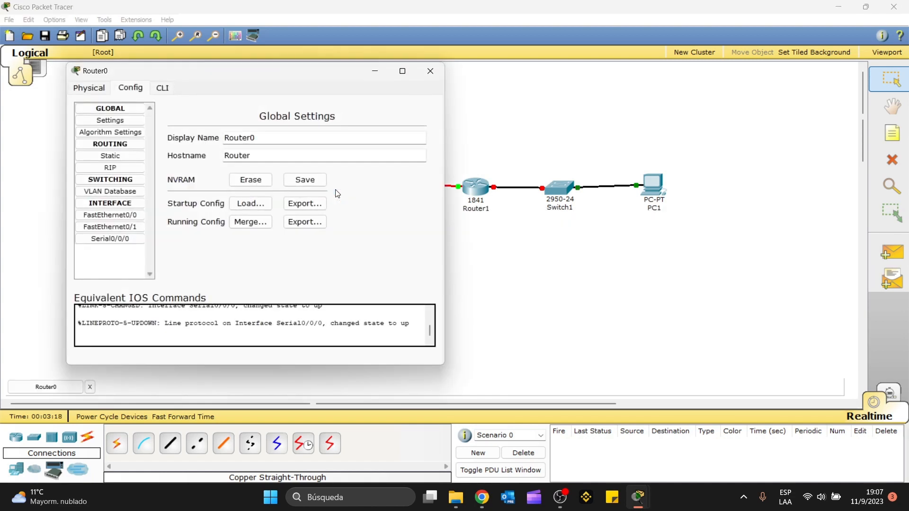
pyautogui.click(121, 243)
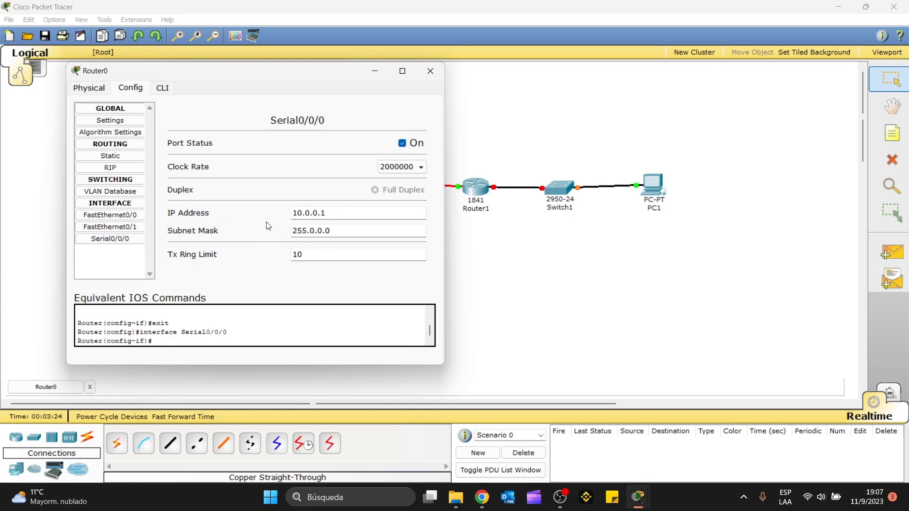
pyautogui.click(107, 218)
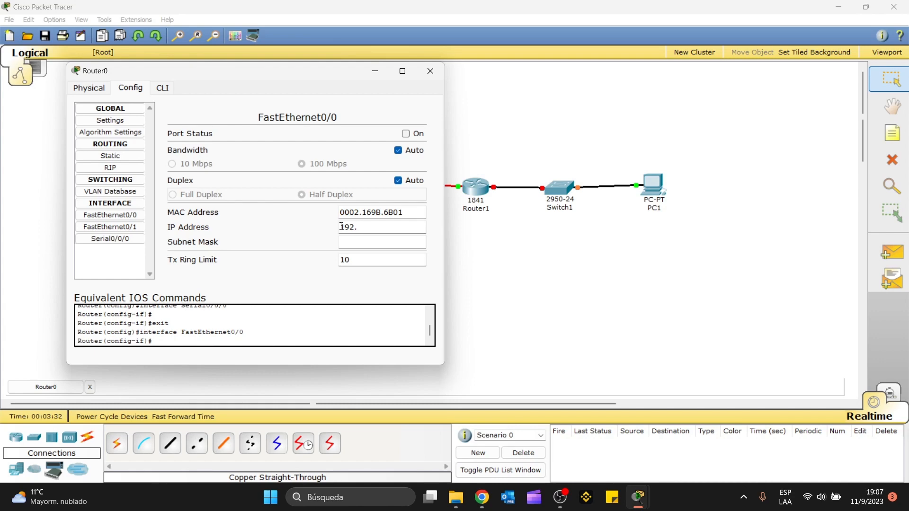
pyautogui.click(341, 227)
pyautogui.write('192.168.0.1')
pyautogui.click(366, 241)
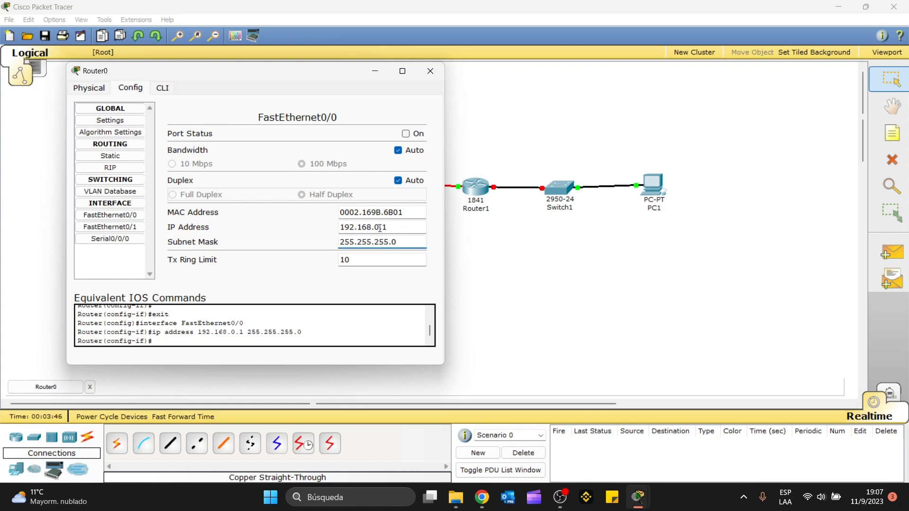
pyautogui.moveTo(387, 228); pyautogui.dragTo(384, 231)
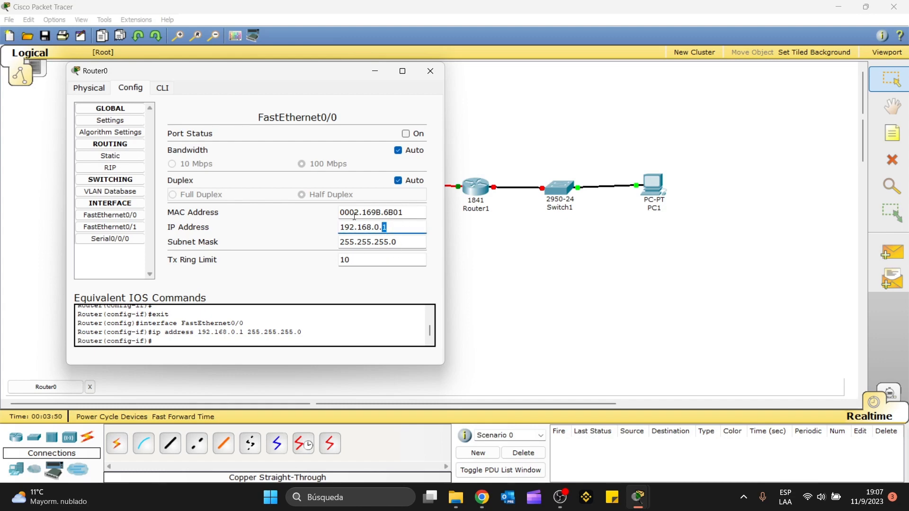
pyautogui.click(399, 228)
pyautogui.click(406, 133)
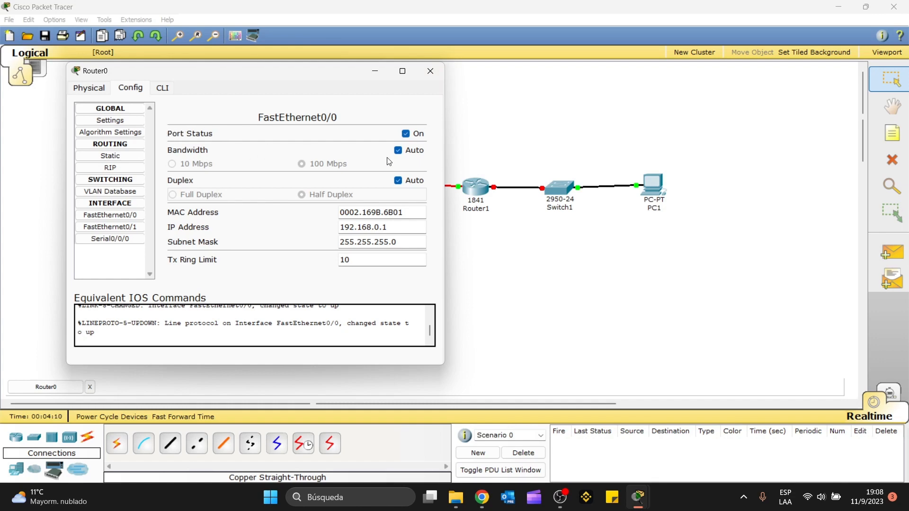
pyautogui.click(429, 72)
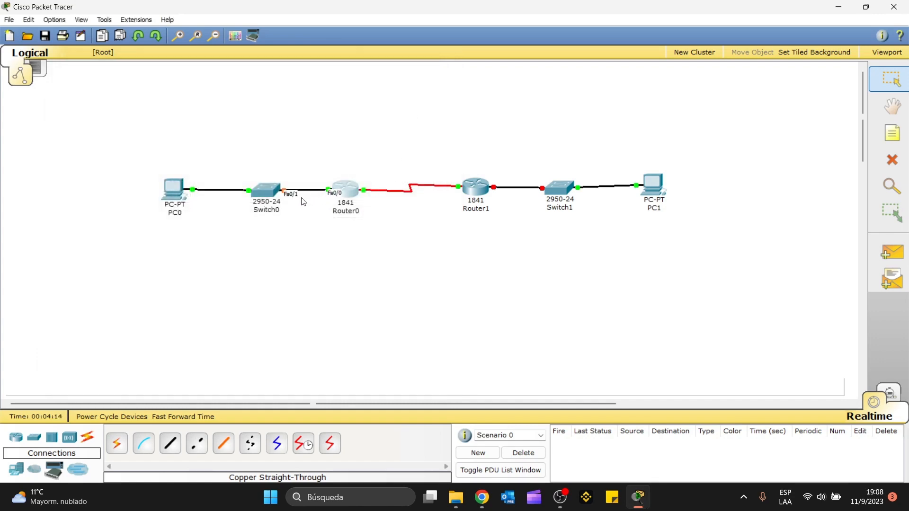
# Give PC0 the static IP address 192.168.0.2, subnet mask 255.255.255.0 and default gateway 192.168.0.1
pyautogui.click(175, 195)
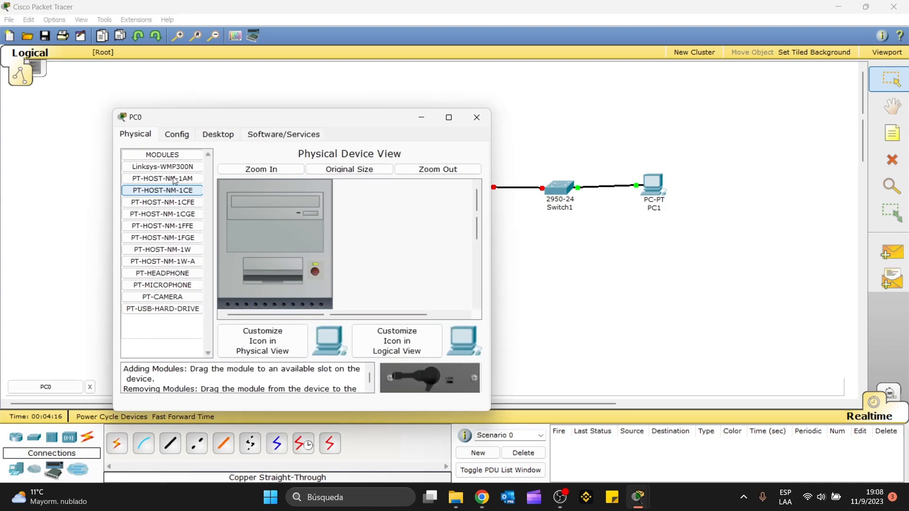
pyautogui.click(177, 137)
pyautogui.click(210, 137)
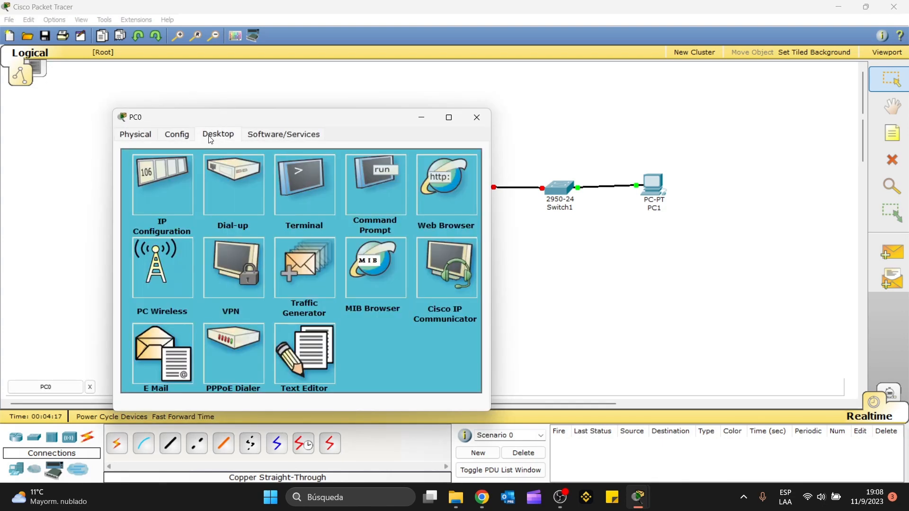
pyautogui.click(173, 185)
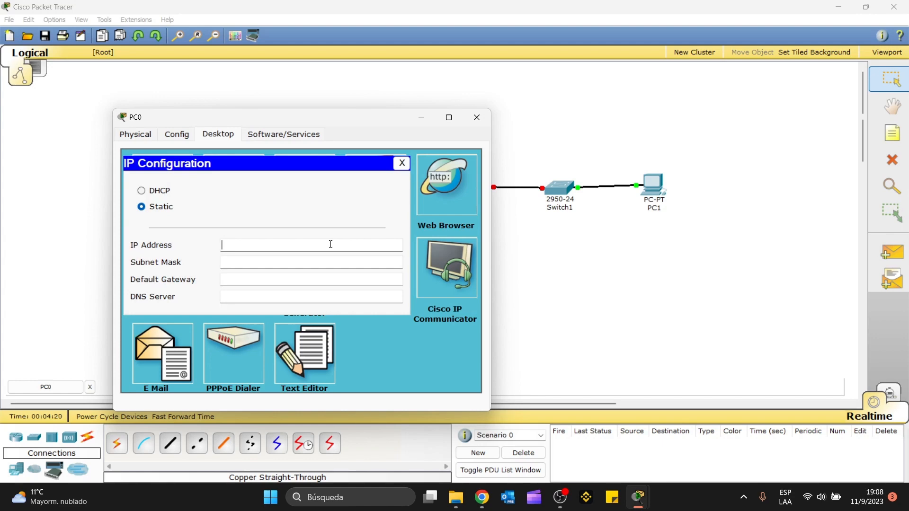
pyautogui.write('192.168.0.2')
pyautogui.click(246, 279)
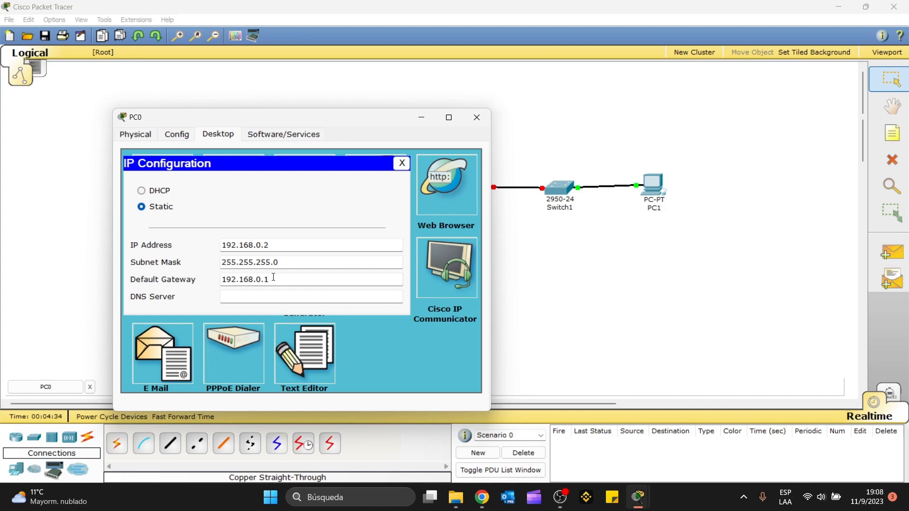
pyautogui.click(279, 295)
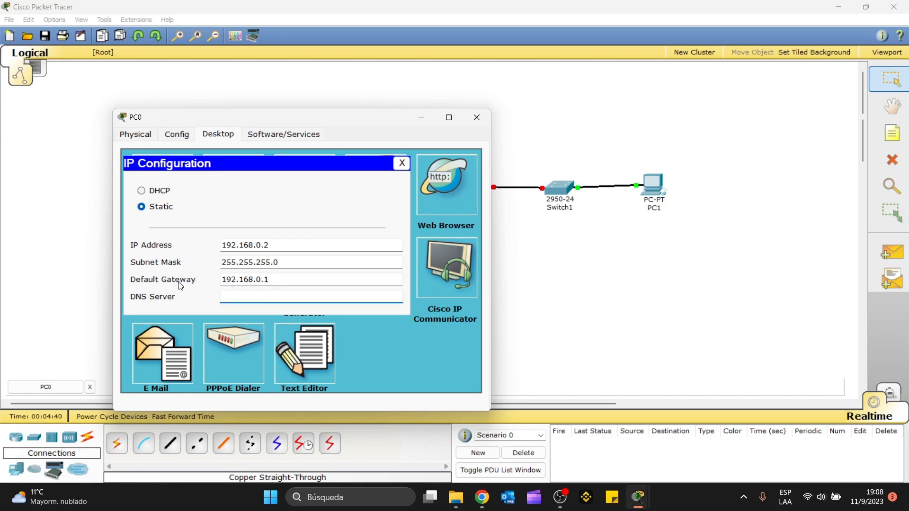
pyautogui.click(401, 164)
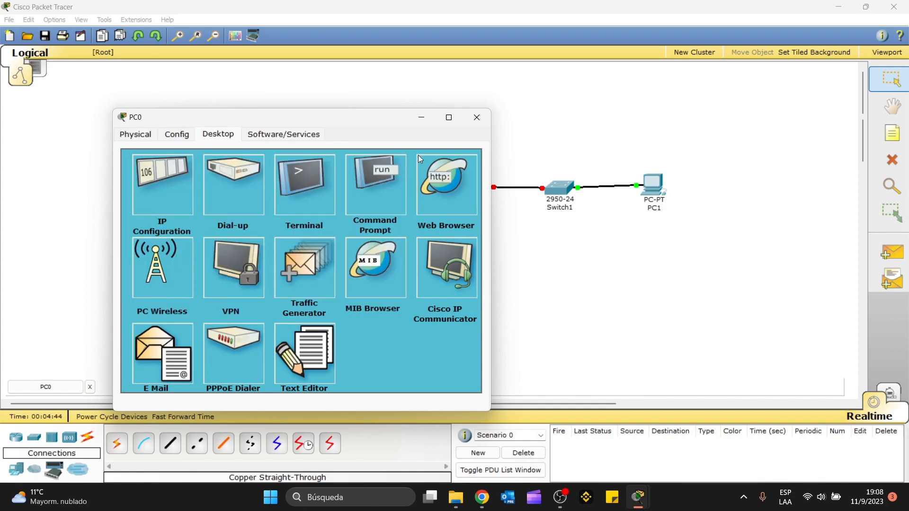
pyautogui.click(477, 118)
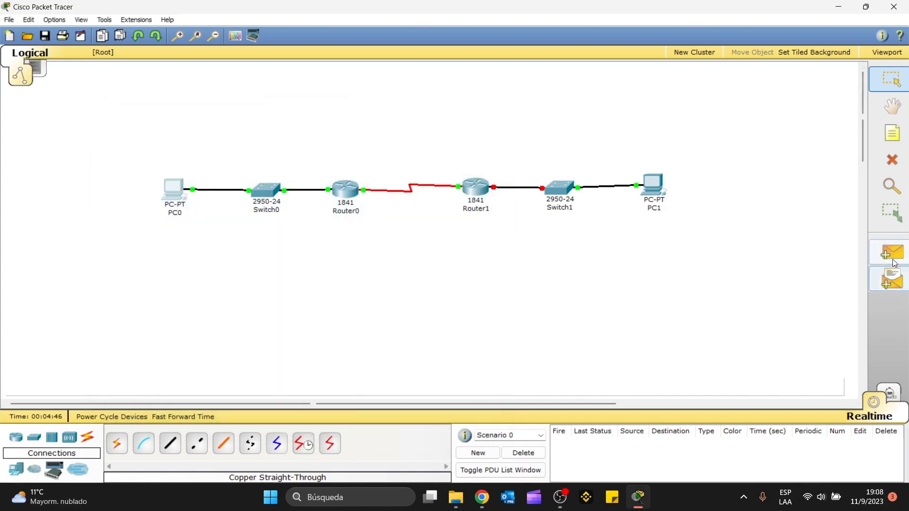
# Test connectivity by sending a simple PDU from PC0 to Router0 and another from Router0 to Router1
pyautogui.click(891, 253)
pyautogui.click(179, 193)
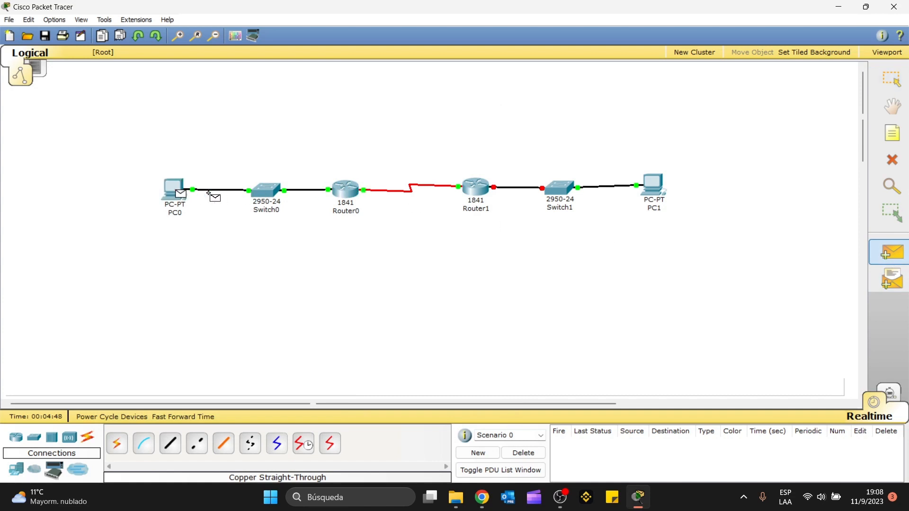
pyautogui.click(344, 194)
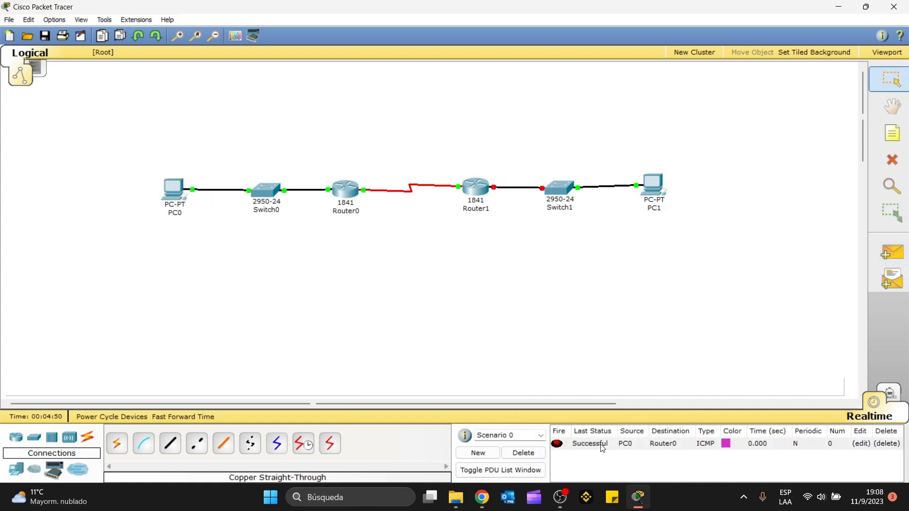
pyautogui.moveTo(489, 198)
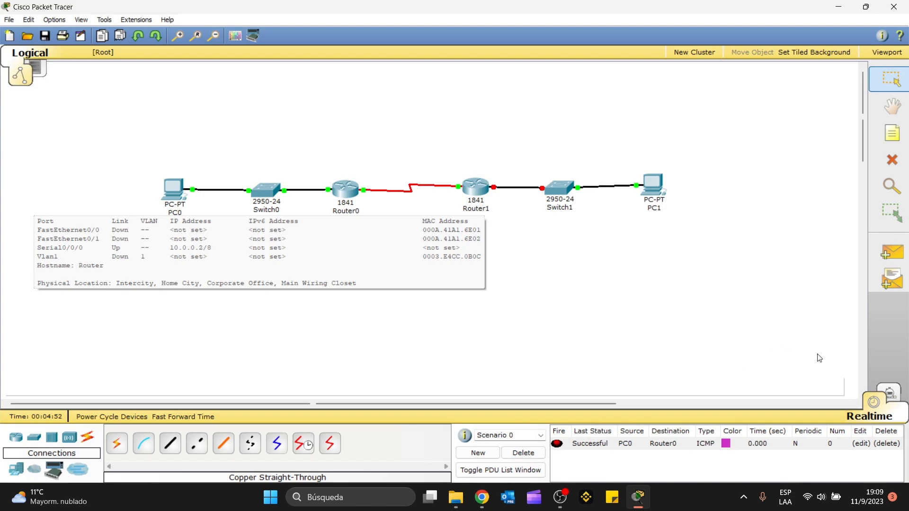
pyautogui.click(898, 262)
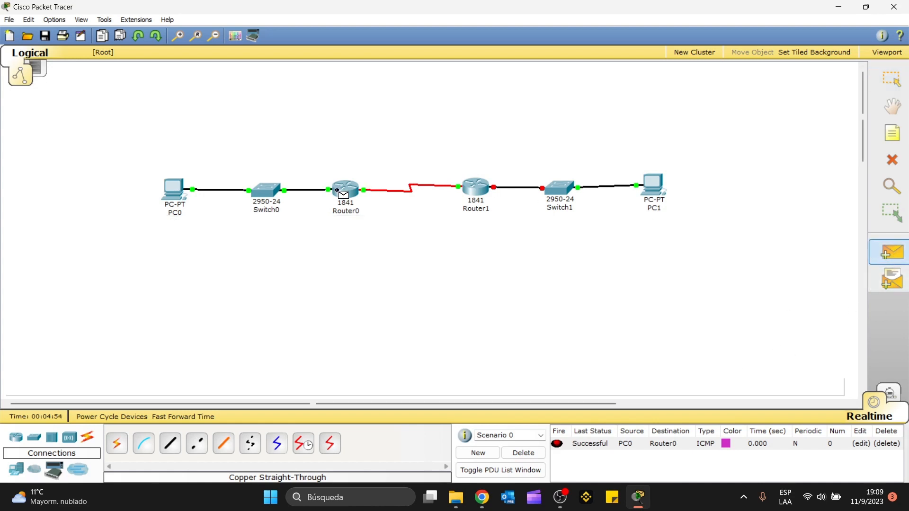
pyautogui.click(343, 191)
pyautogui.click(471, 192)
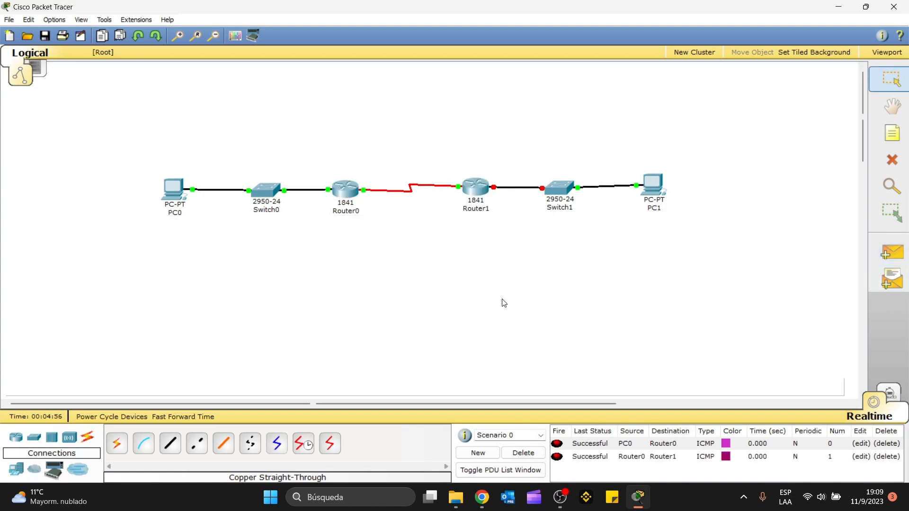
# Send a simple PDU from PC0 to Router1 and check Router1's interface summary
pyautogui.moveTo(473, 193)
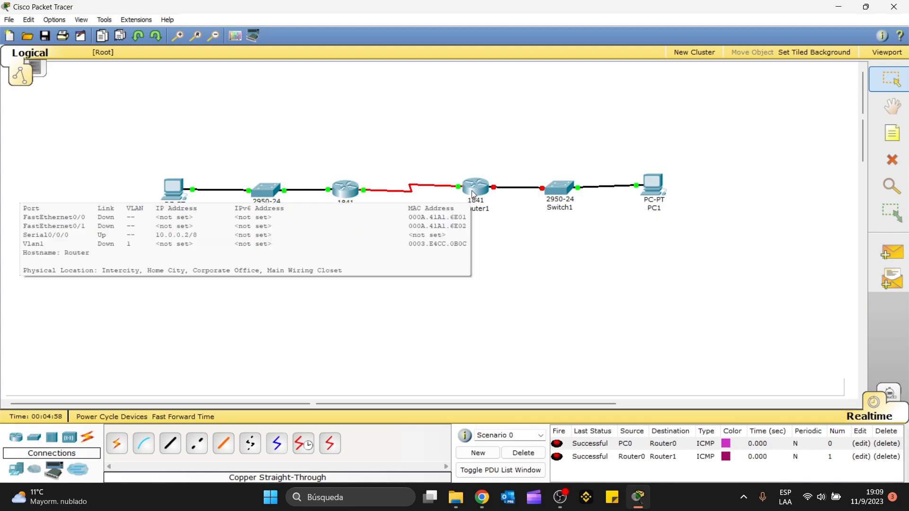
pyautogui.click(900, 258)
pyautogui.click(176, 191)
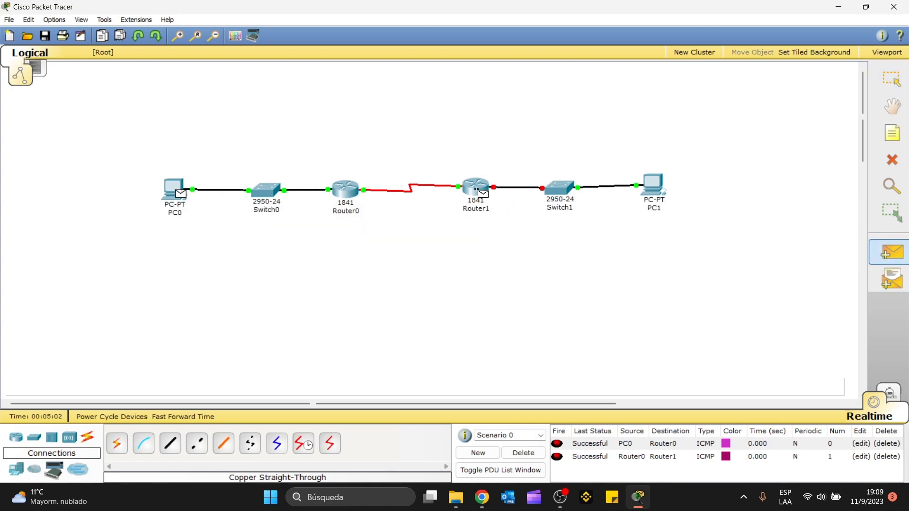
pyautogui.click(477, 189)
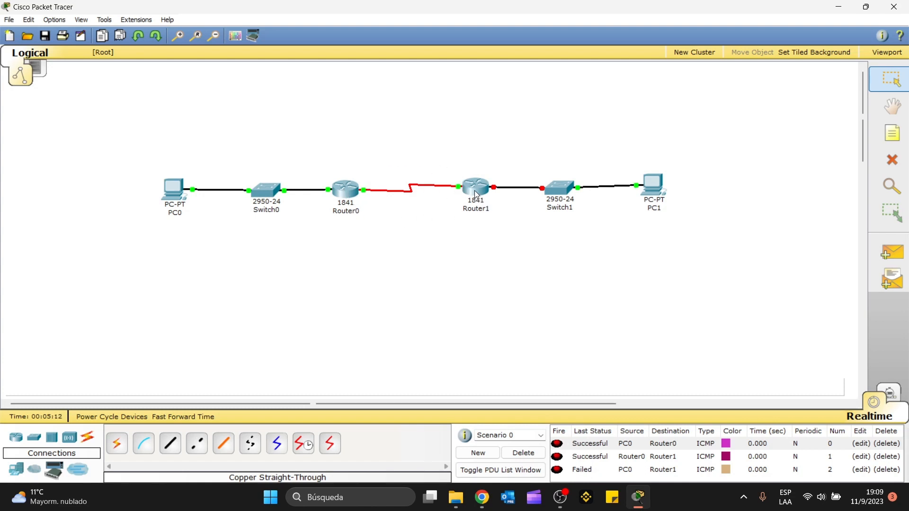
pyautogui.moveTo(478, 195)
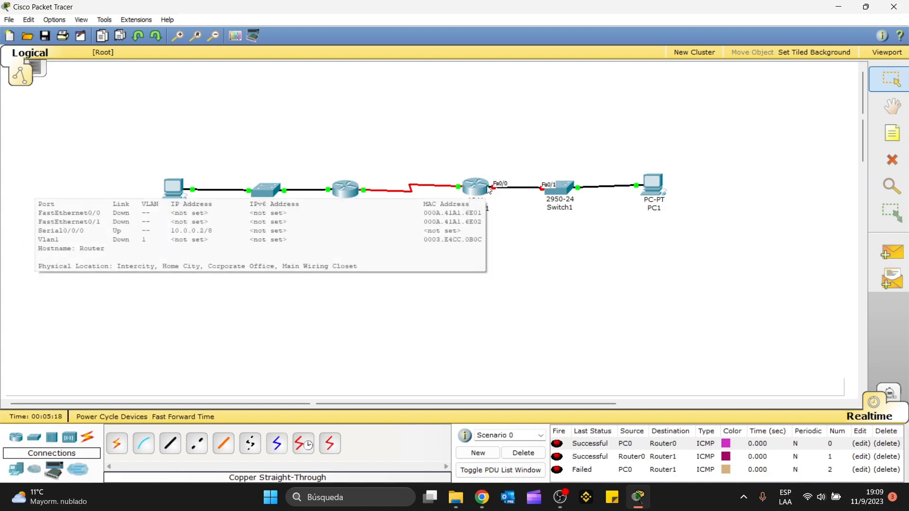
# Configure Router1's FastEthernet0/0 interface with IP address 192.168.1.1 and subnet mask 255.255.255.0, and turn the port on
pyautogui.click(488, 188)
pyautogui.click(89, 92)
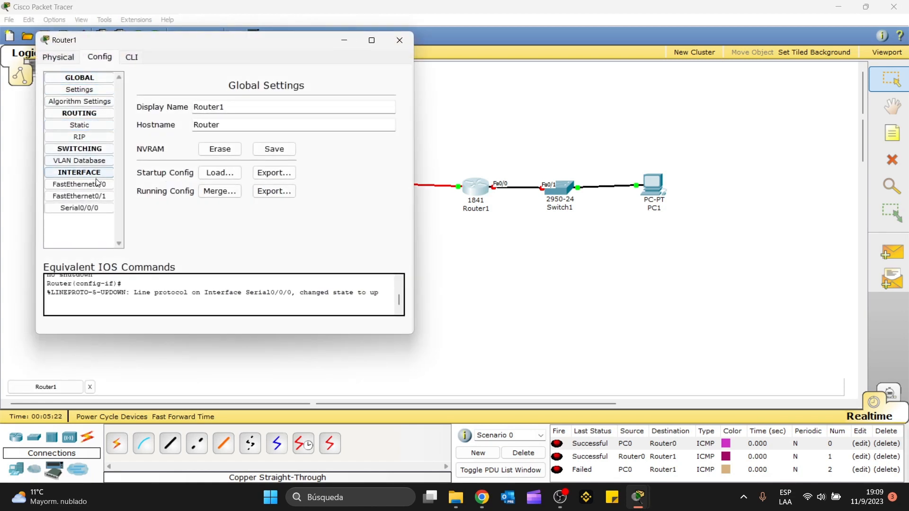
pyautogui.click(79, 184)
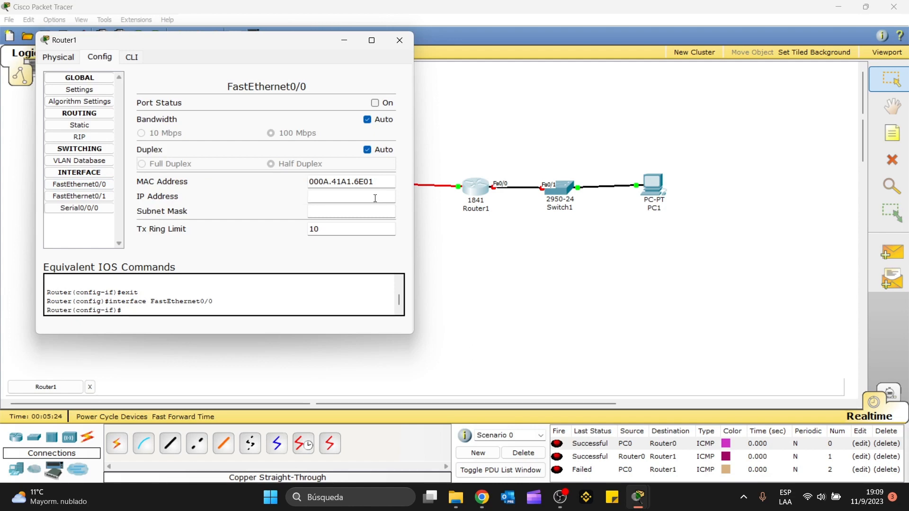
pyautogui.write('192.168.1.1')
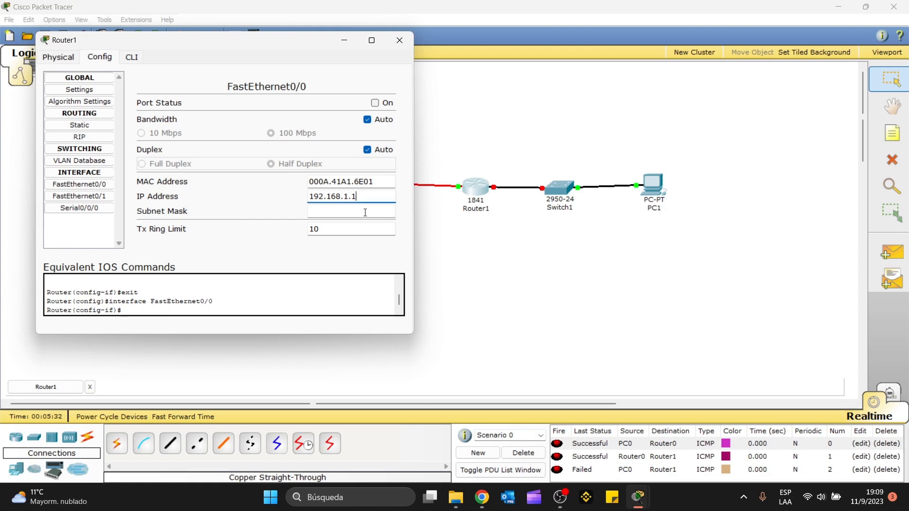
pyautogui.click(365, 214)
pyautogui.click(374, 103)
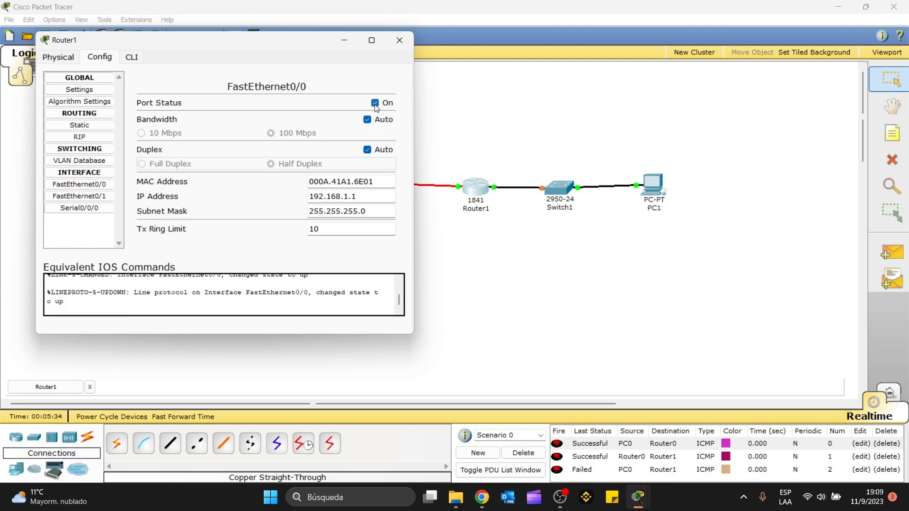
# Give PC1 the static IP address 192.168.1.2, subnet mask 255.255.255.0 and default gateway 192.168.1.1
pyautogui.click(652, 189)
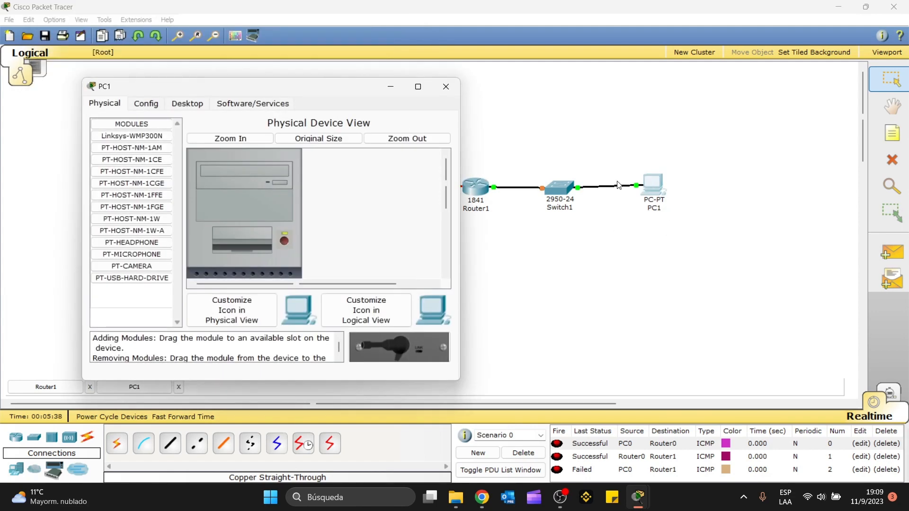
pyautogui.click(187, 105)
pyautogui.click(146, 156)
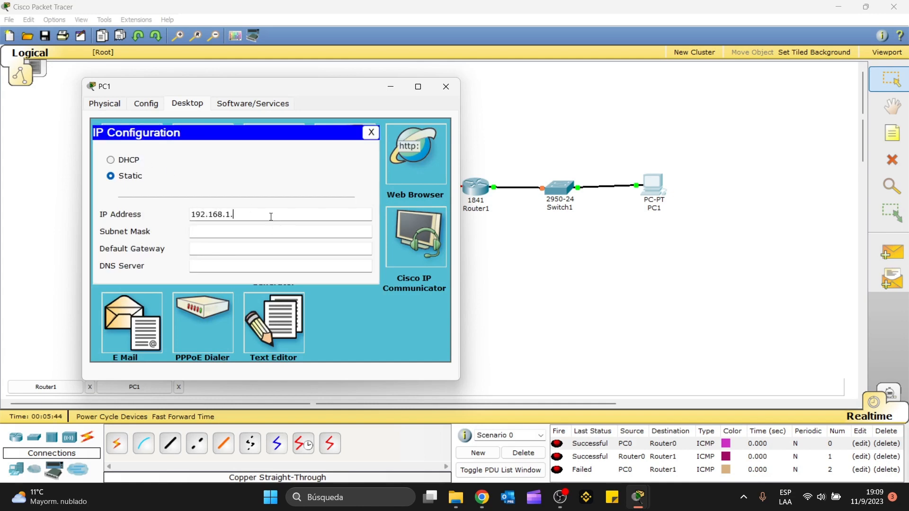
pyautogui.write('192.168.1.2')
pyautogui.click(263, 230)
pyautogui.click(247, 250)
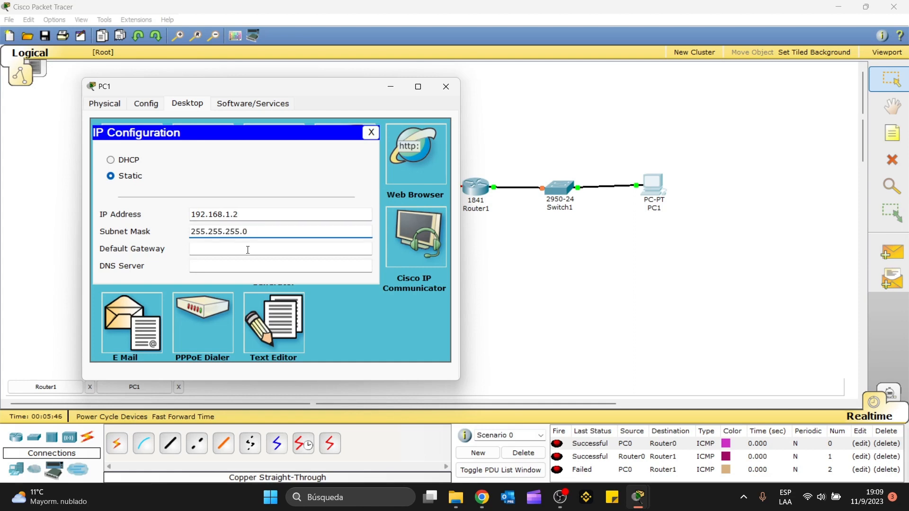
pyautogui.write('192')
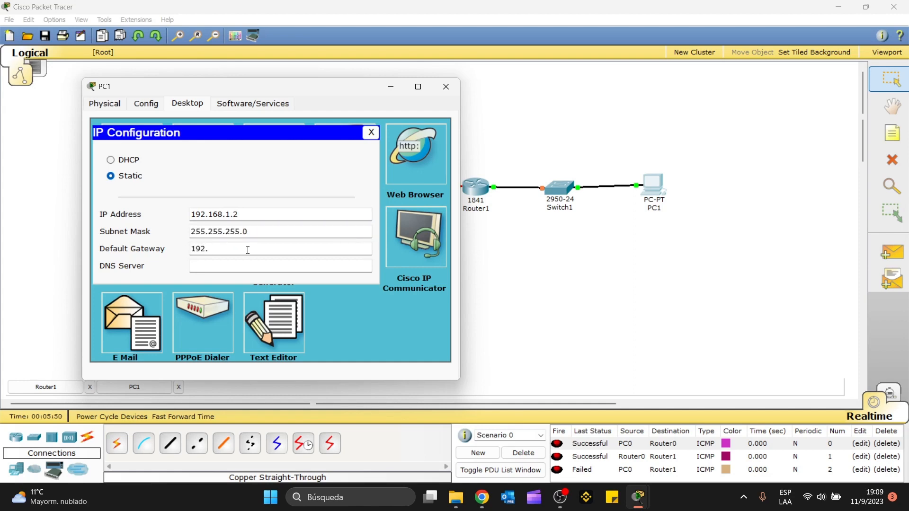
pyautogui.write('.168.1.1')
pyautogui.click(371, 132)
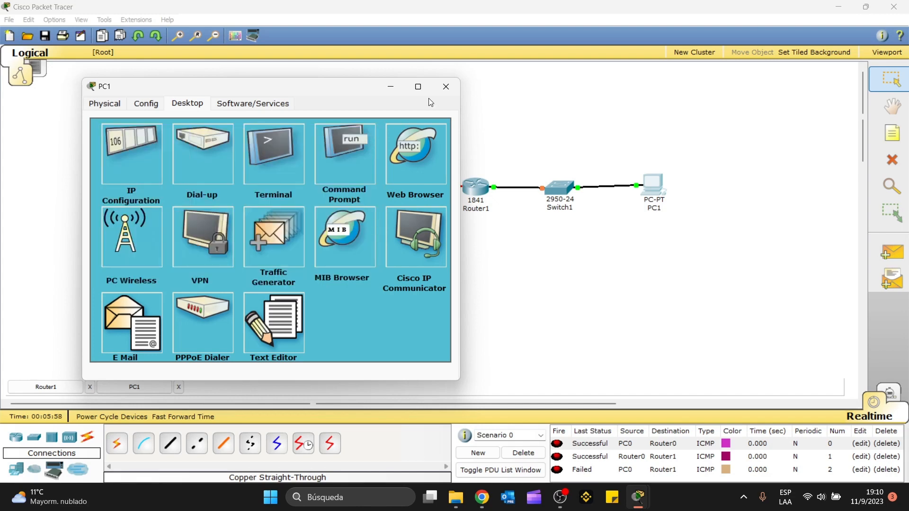
pyautogui.click(441, 91)
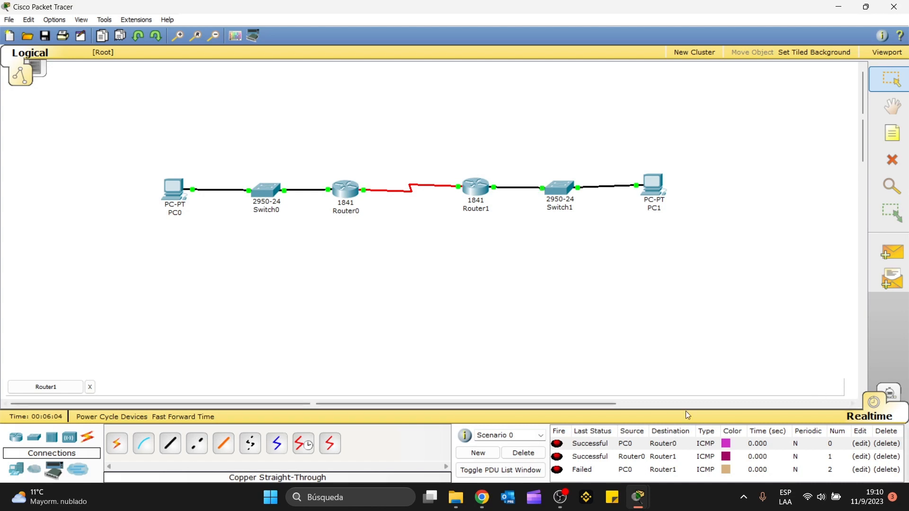
# Clear the scenario's PDU list and send a simple PDU from PC1 to Router1
pyautogui.click(528, 454)
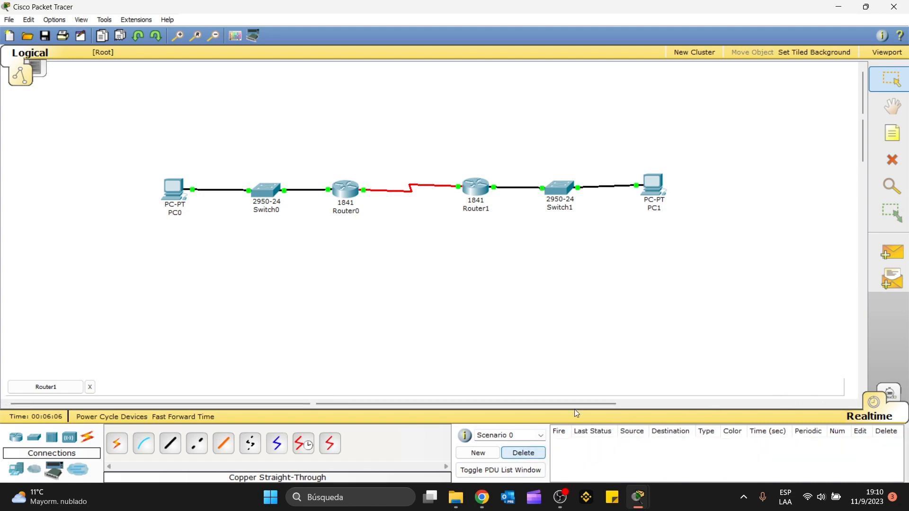
pyautogui.click(887, 254)
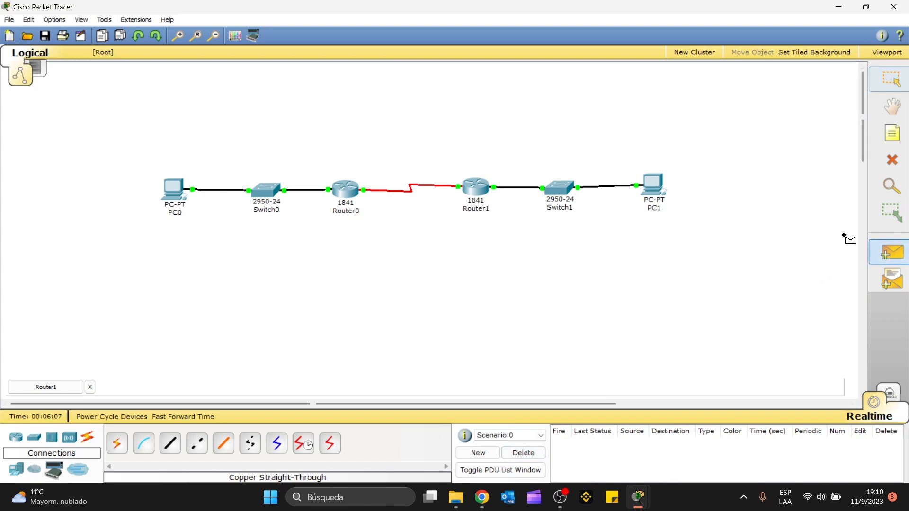
pyautogui.click(654, 187)
pyautogui.click(484, 188)
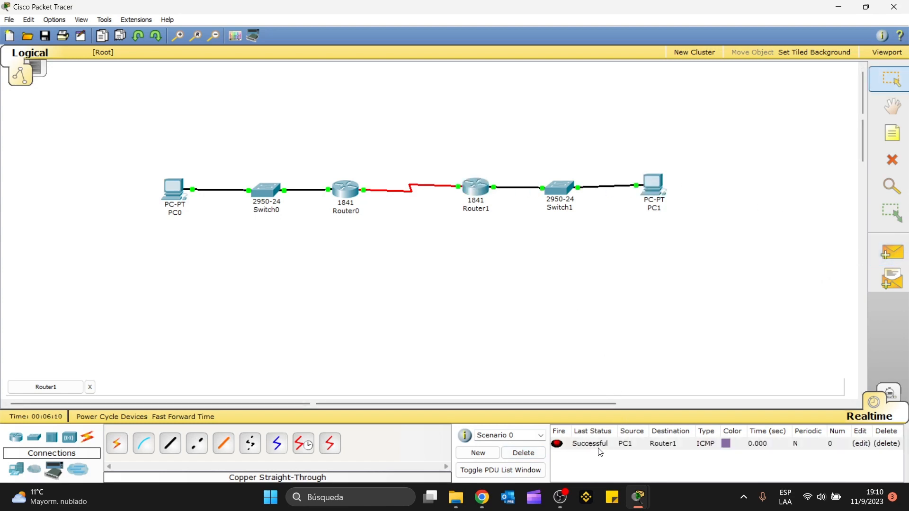
# Test the remaining hops by sending a simple PDU from Router1 to Router0 and another from Router0 to PC0
pyautogui.click(891, 252)
pyautogui.click(477, 188)
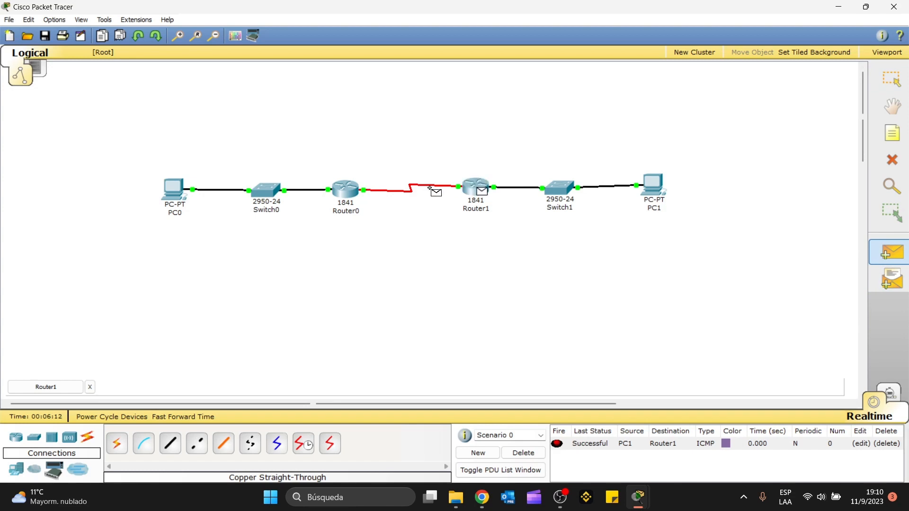
pyautogui.click(350, 188)
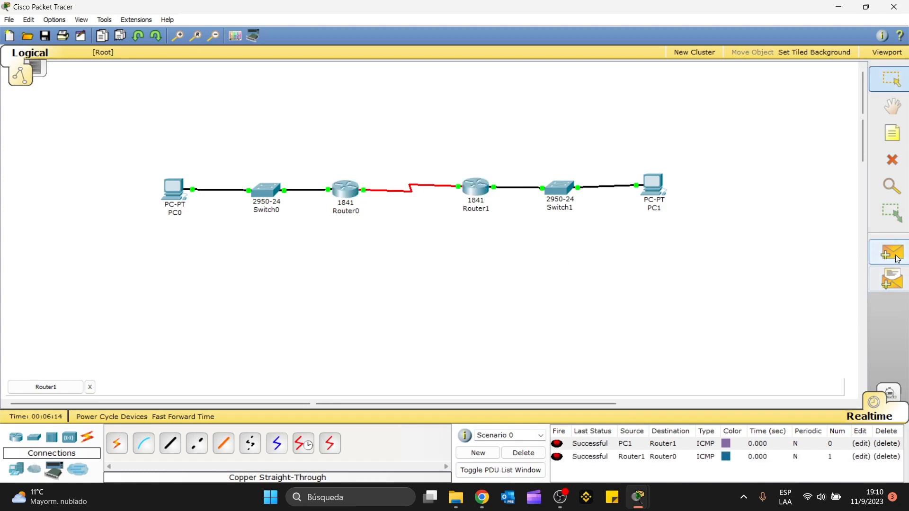
pyautogui.click(891, 252)
pyautogui.click(348, 188)
pyautogui.click(194, 190)
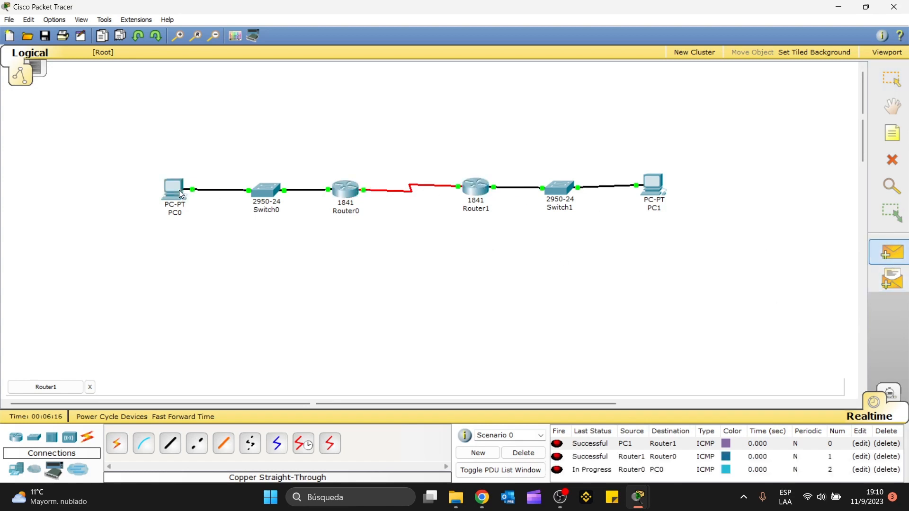
# Clear the scenario's PDU list and test the end-to-end path with a simple PDU from PC1 to PC0
pyautogui.click(524, 453)
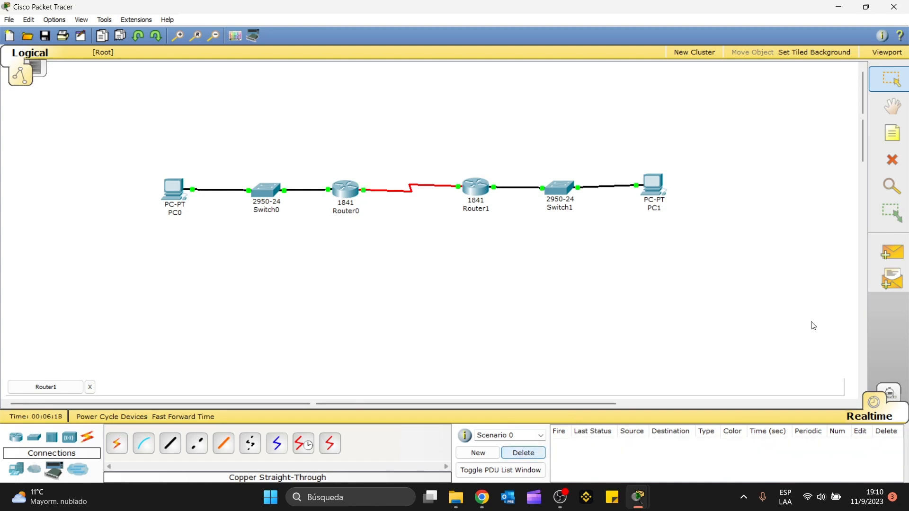
pyautogui.click(890, 252)
pyautogui.click(653, 189)
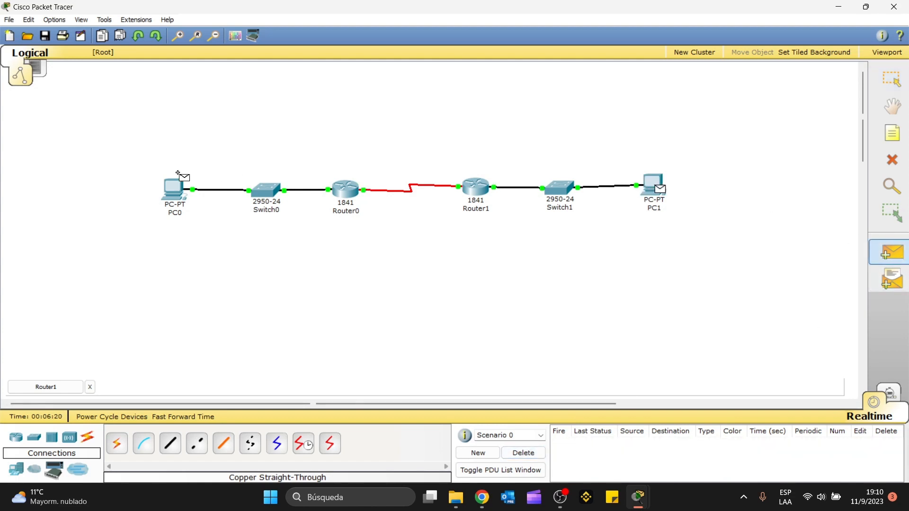
pyautogui.click(177, 187)
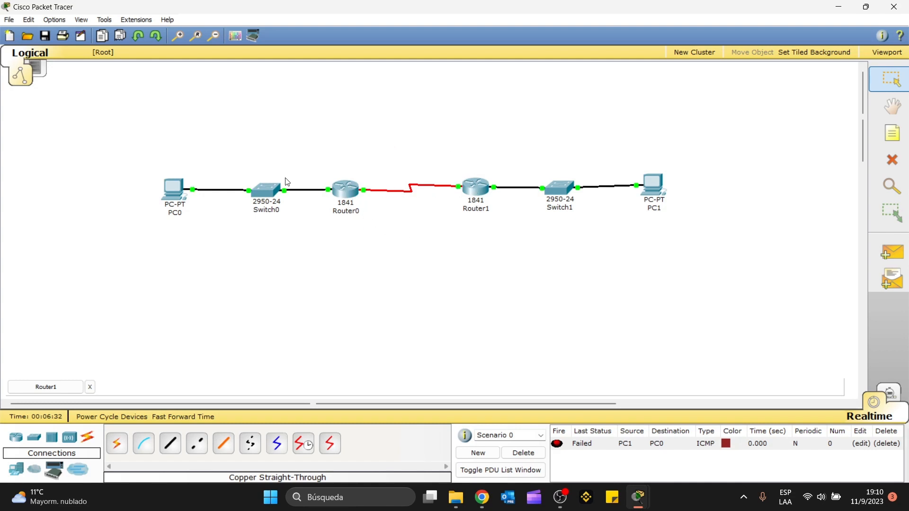
pyautogui.moveTo(269, 216)
pyautogui.moveTo(357, 197)
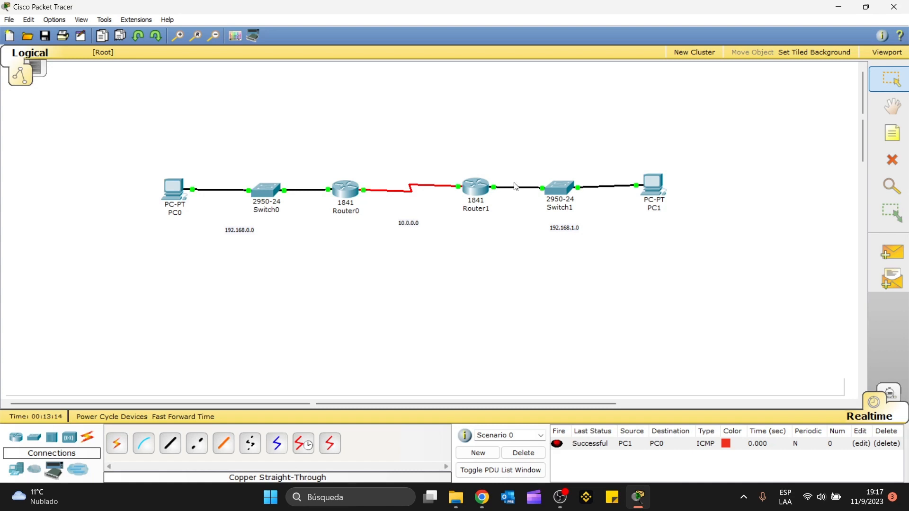
# Add a static route on Router0 to network 192.168.1.0 with mask 255.255.255.0 and next hop 10.0.0.0
pyautogui.moveTo(476, 189)
pyautogui.click(348, 190)
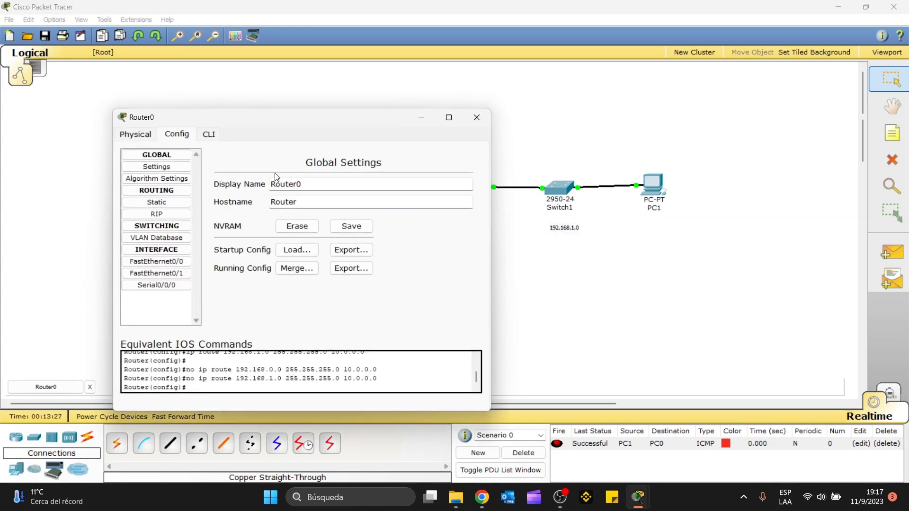
pyautogui.click(168, 203)
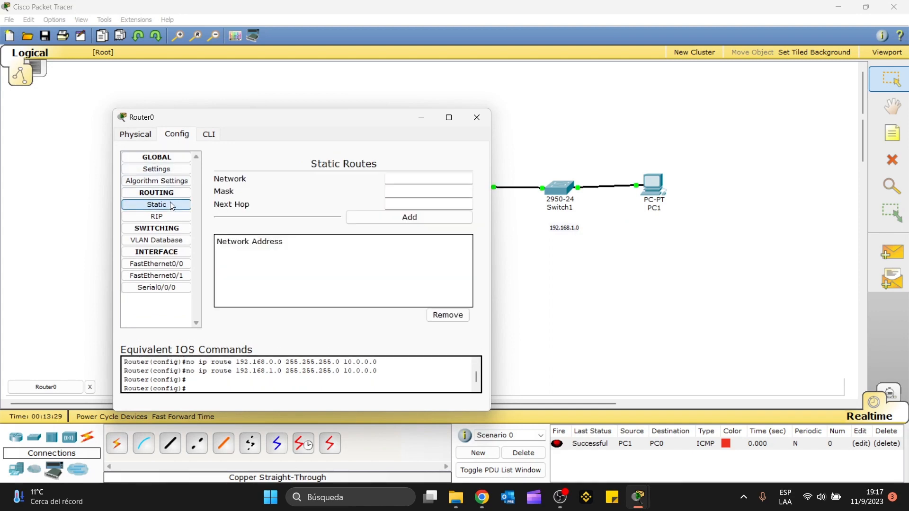
pyautogui.moveTo(348, 118); pyautogui.dragTo(683, 91)
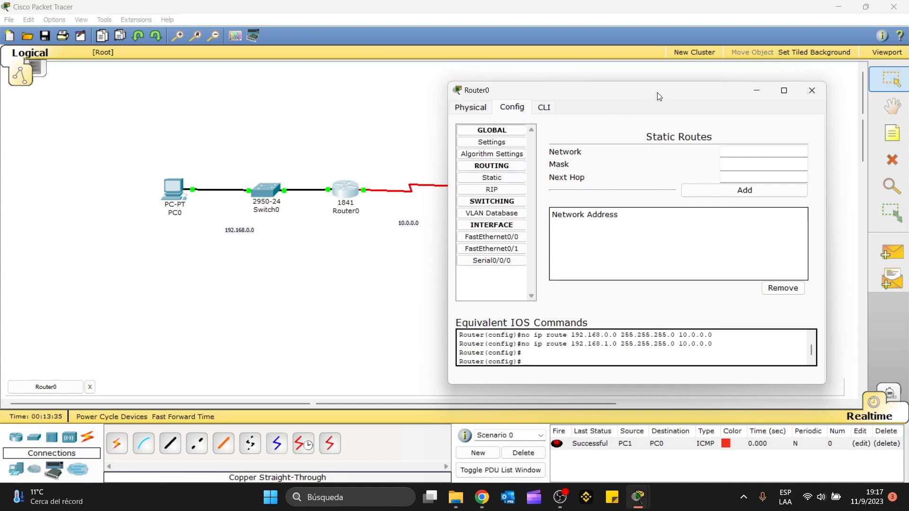
pyautogui.moveTo(658, 94); pyautogui.dragTo(338, 94)
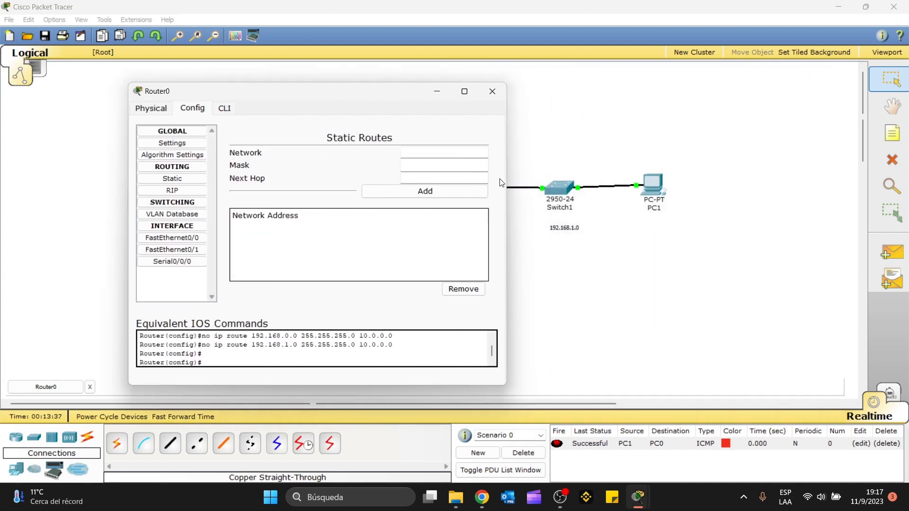
pyautogui.click(413, 152)
pyautogui.write('192.168.1.0')
pyautogui.click(416, 163)
pyautogui.write('2555..255.255.0')
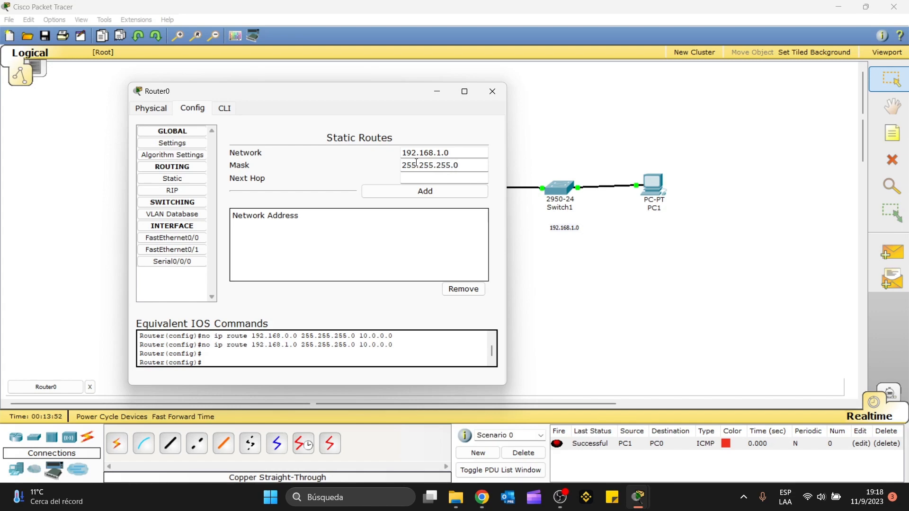
pyautogui.click(414, 178)
pyautogui.write('10.0.0.0')
pyautogui.click(419, 192)
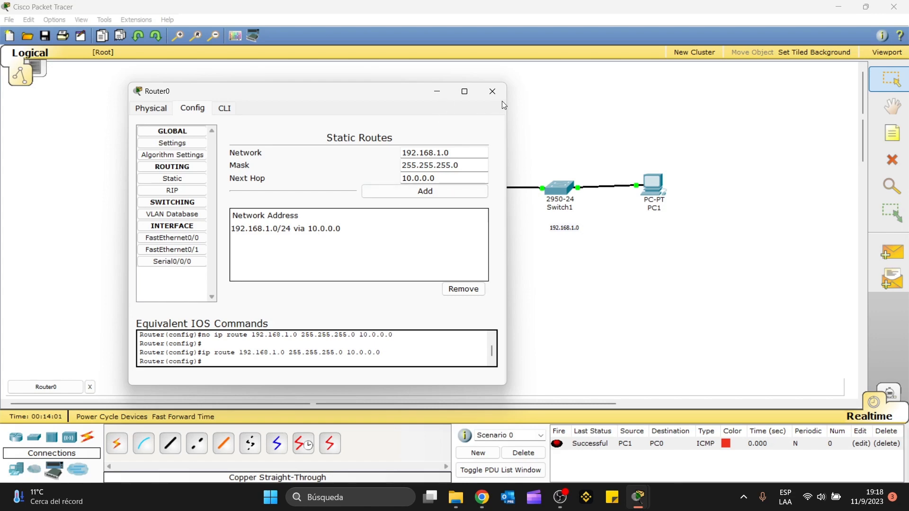
pyautogui.click(492, 91)
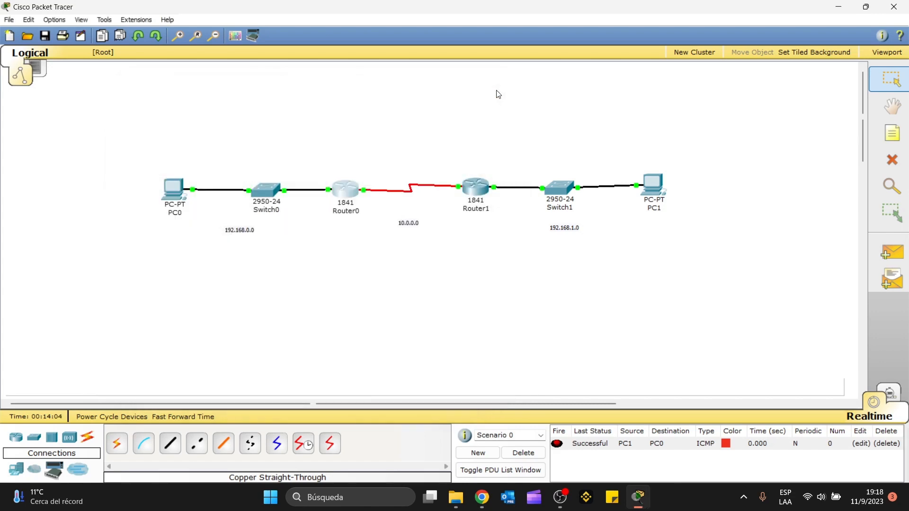
# Add a static route on Router1 to network 192.168.0.0 with mask 255.255.255.0 and next hop 10.0.0.0
pyautogui.click(477, 192)
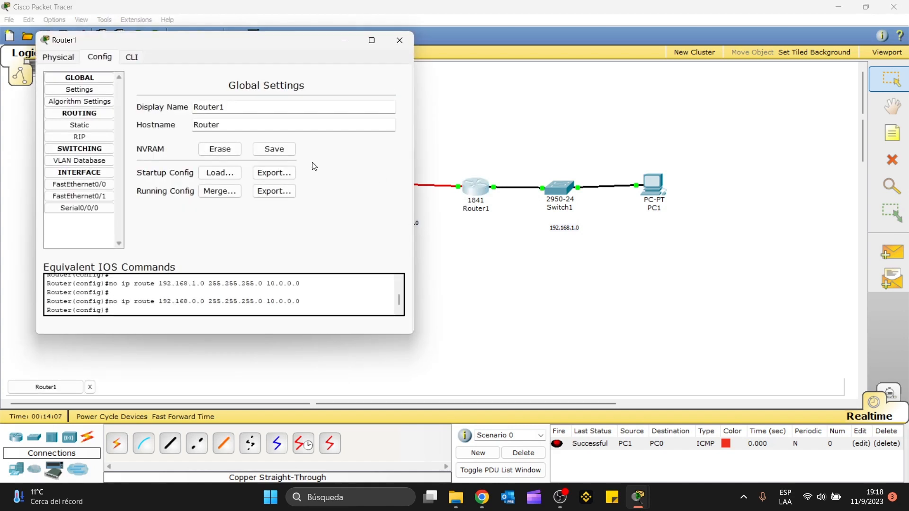
pyautogui.click(113, 128)
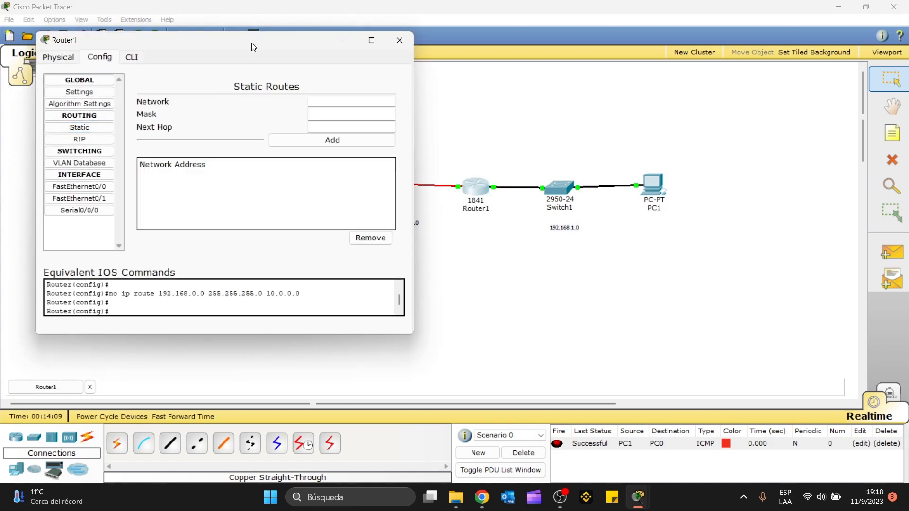
pyautogui.moveTo(251, 44); pyautogui.dragTo(668, 79)
pyautogui.click(756, 136)
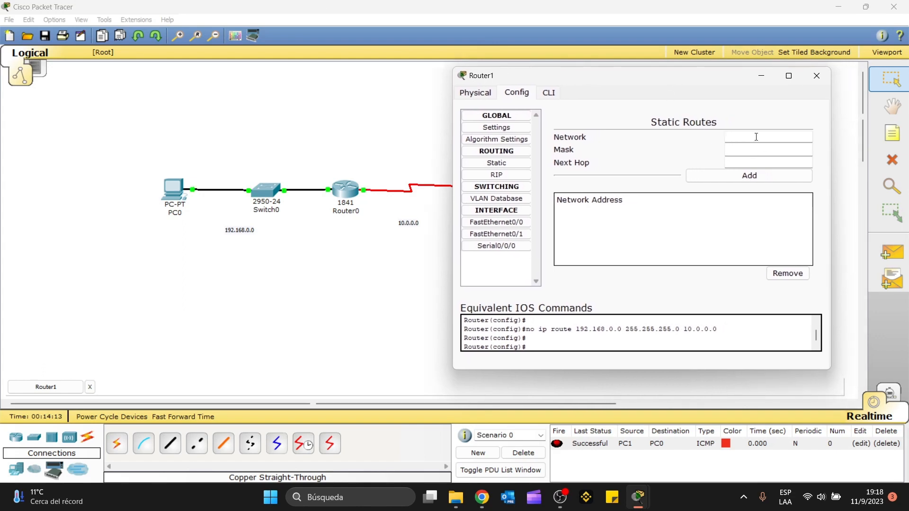
pyautogui.write('192.168.0.0')
pyautogui.click(757, 150)
pyautogui.write('2')
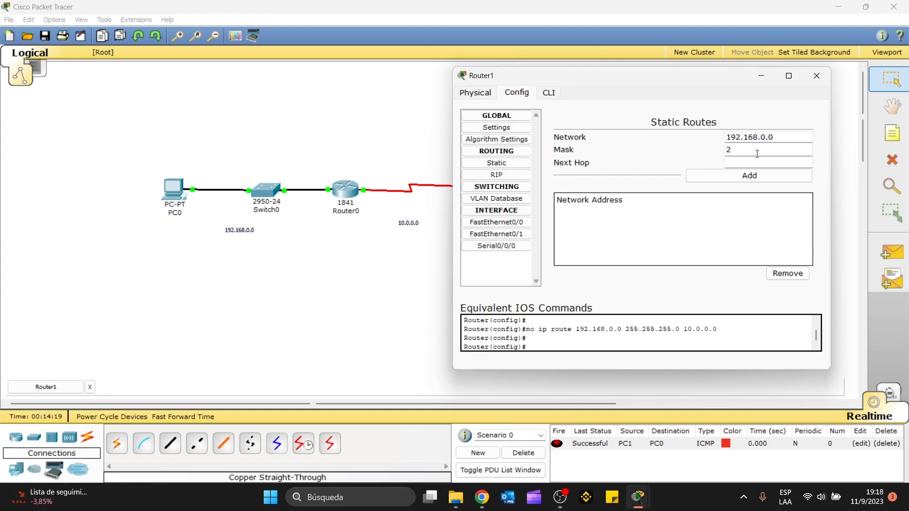
pyautogui.write('55.255.255.0')
pyautogui.click(748, 161)
pyautogui.write('10.0.0.0')
pyautogui.click(749, 176)
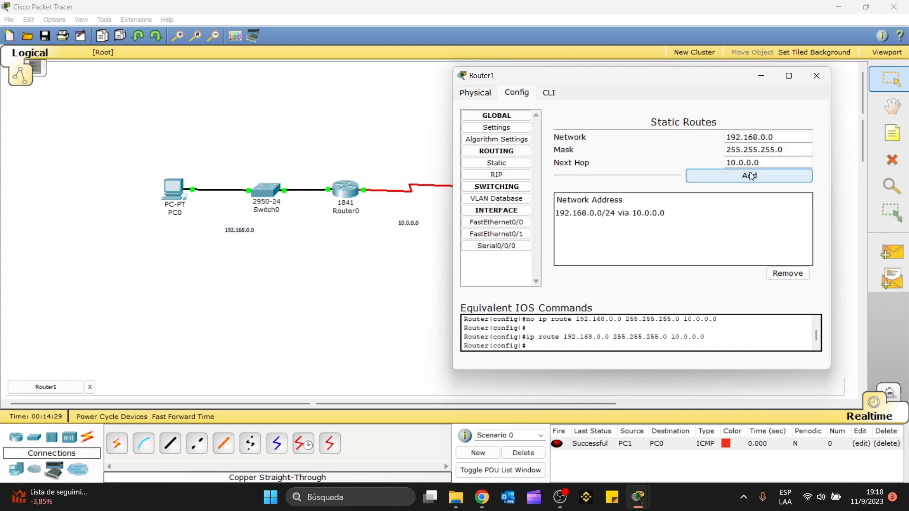
pyautogui.click(816, 76)
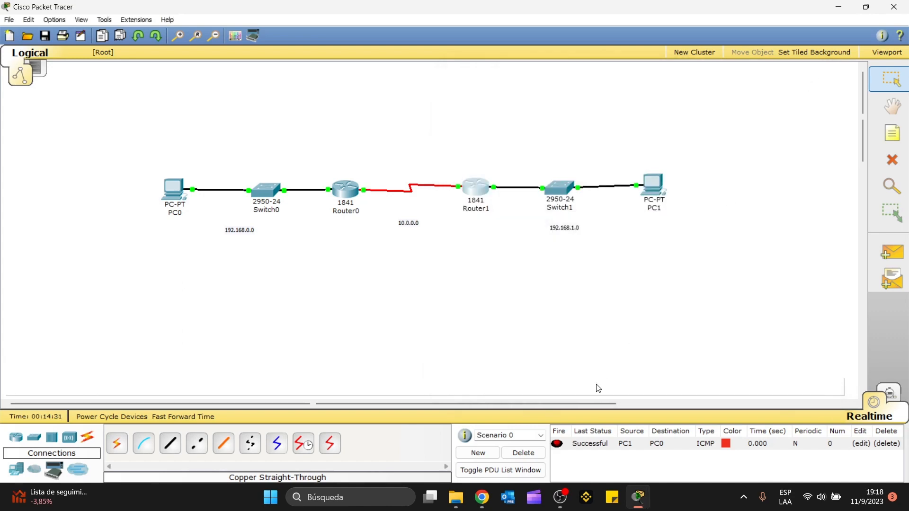
# Clear the scenario's PDU list and test both directions with simple PDUs from PC0 to PC1 and from PC1 to PC0
pyautogui.click(543, 449)
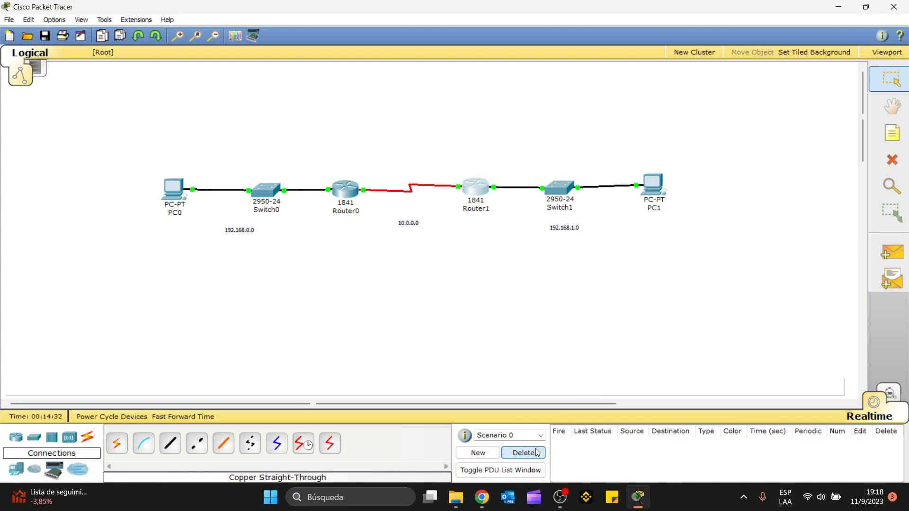
pyautogui.click(887, 258)
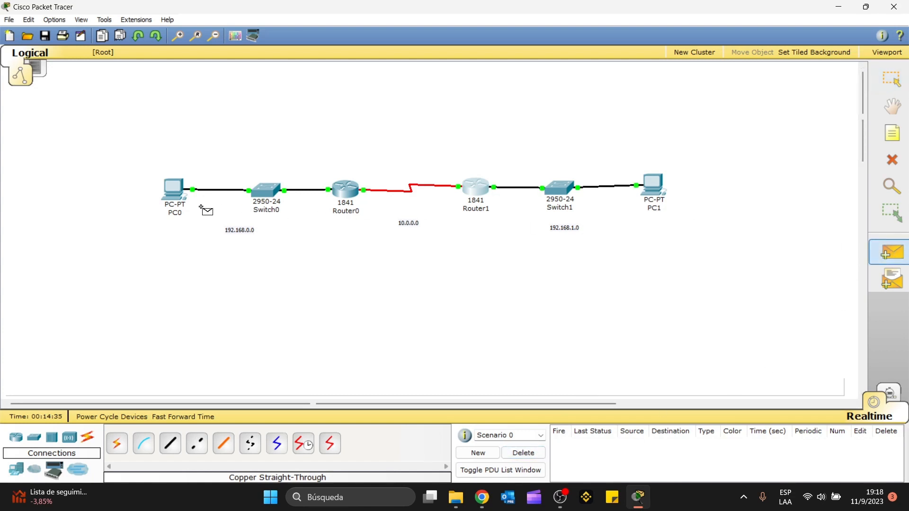
pyautogui.click(172, 192)
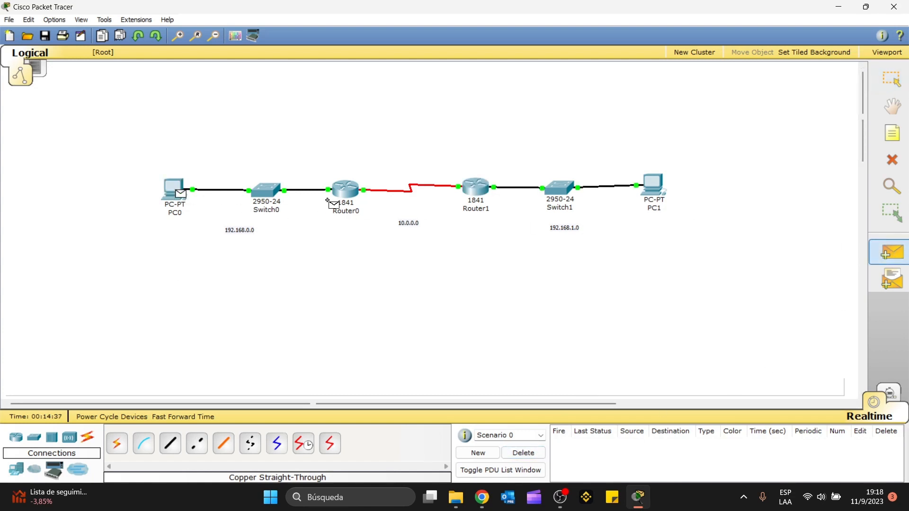
pyautogui.click(655, 190)
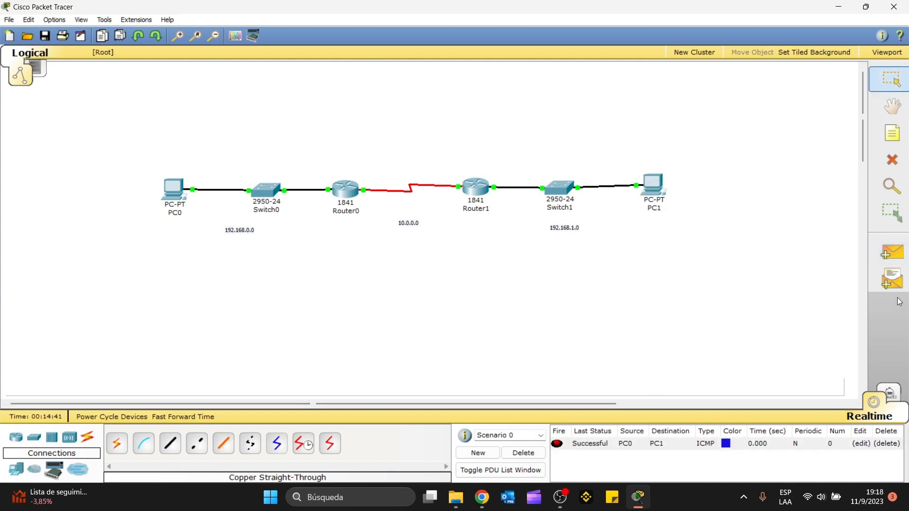
pyautogui.click(892, 252)
pyautogui.click(648, 189)
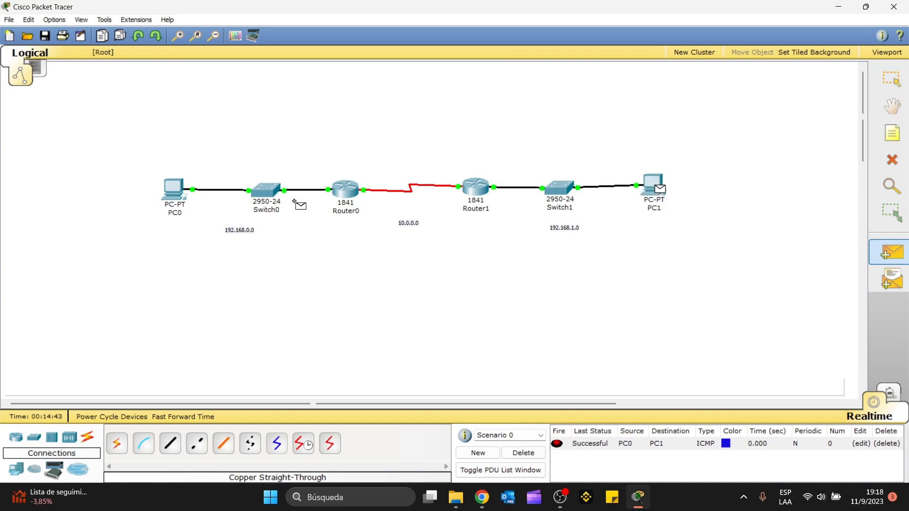
pyautogui.click(179, 194)
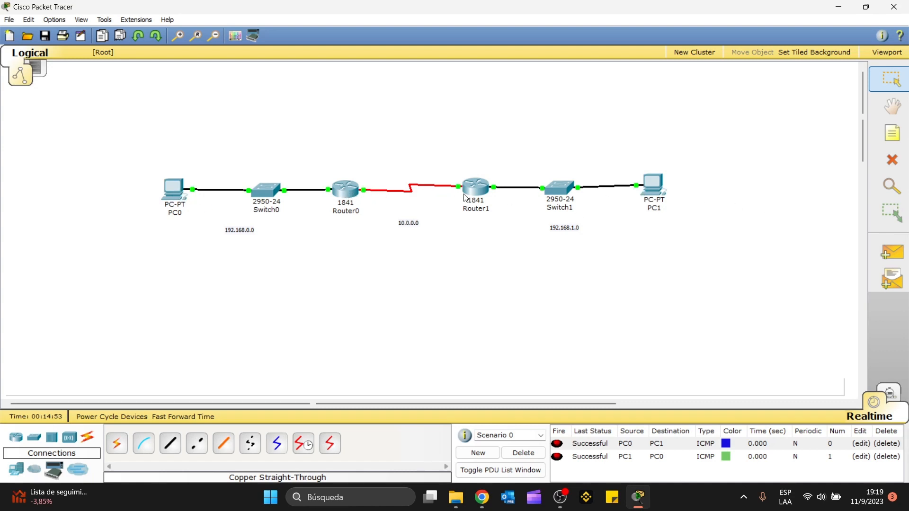
pyautogui.moveTo(362, 197)
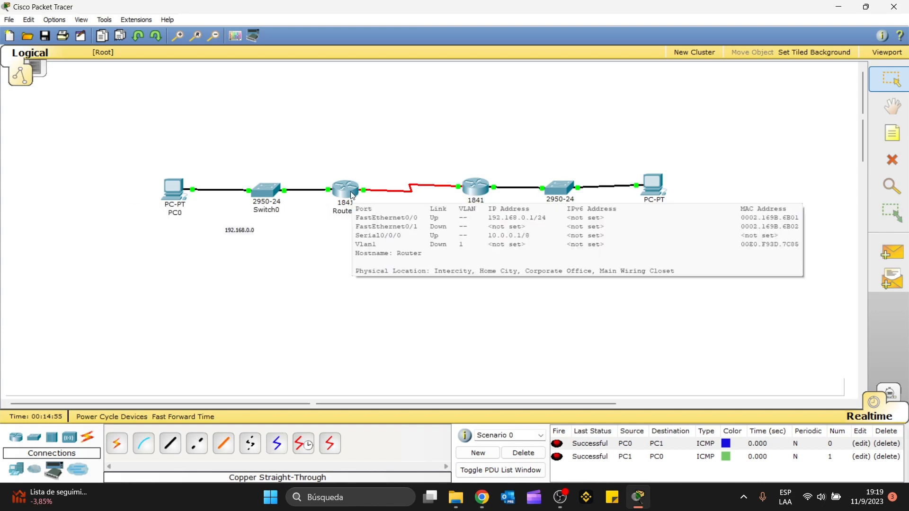